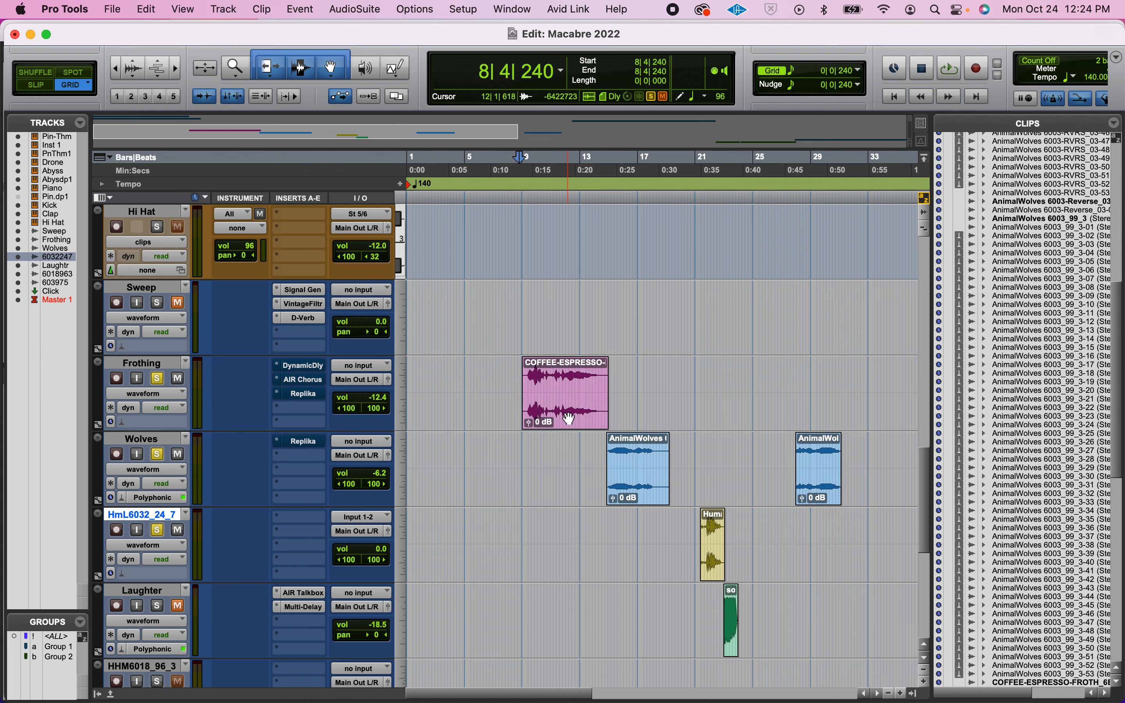
Audition the coffee espresso clip on the Frothing track and the second wolves clip, and select the laugh clip.
click(568, 419)
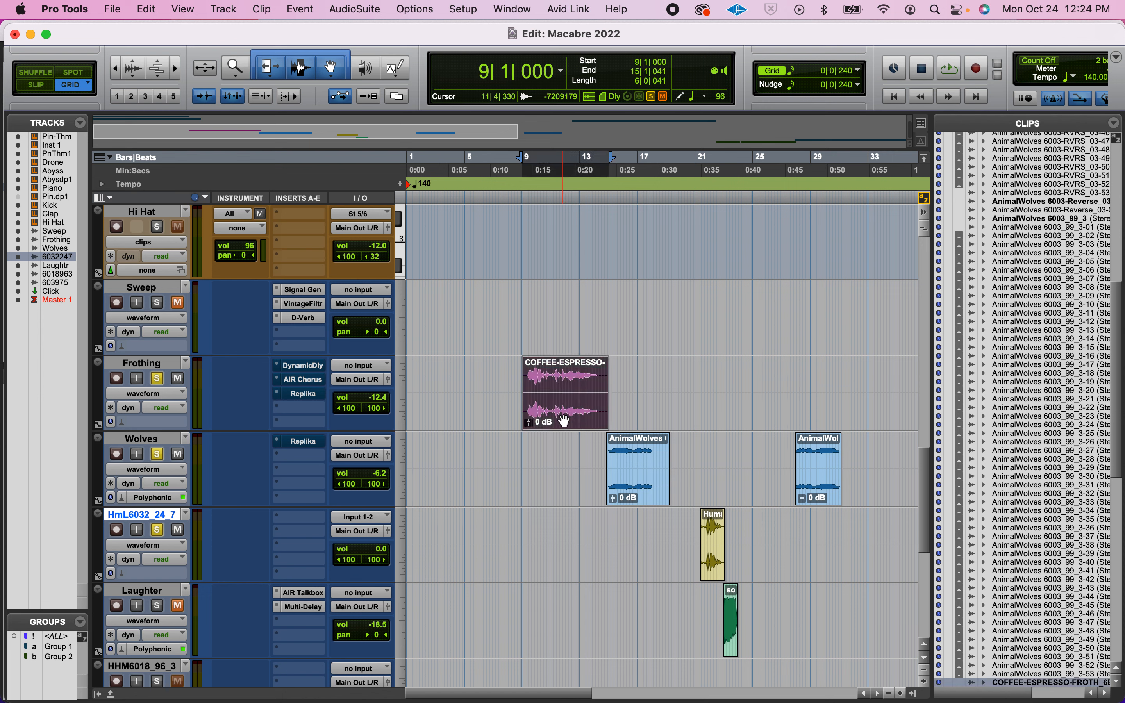
key(space)
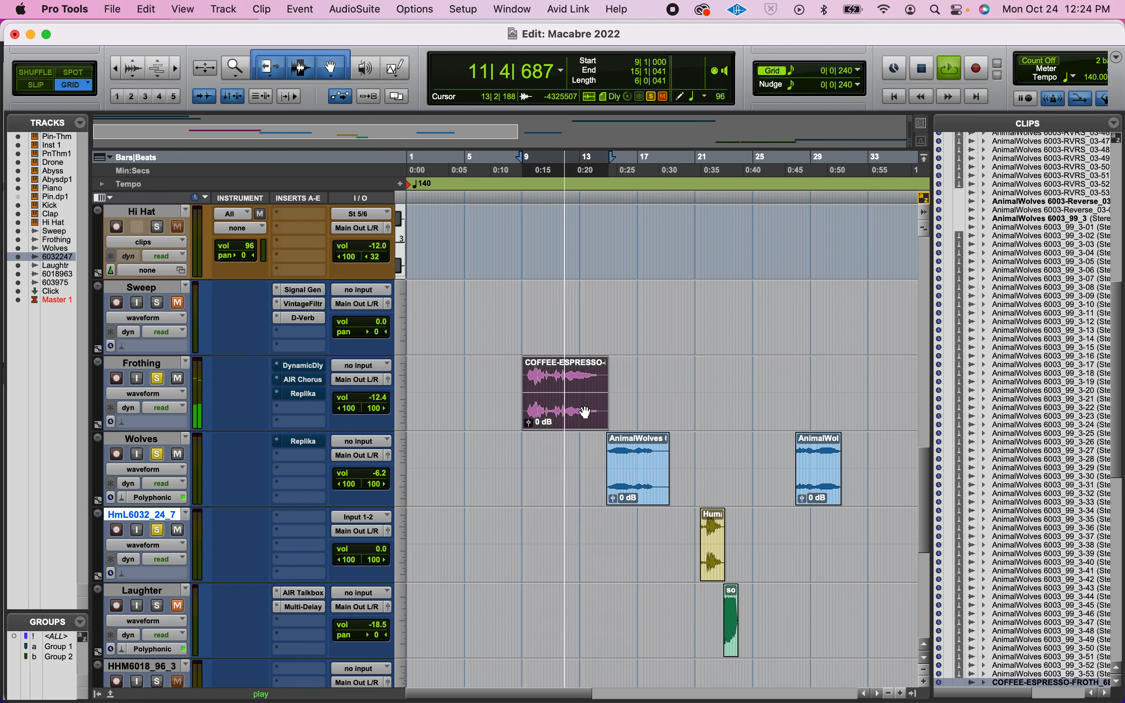
key(space)
click(632, 498)
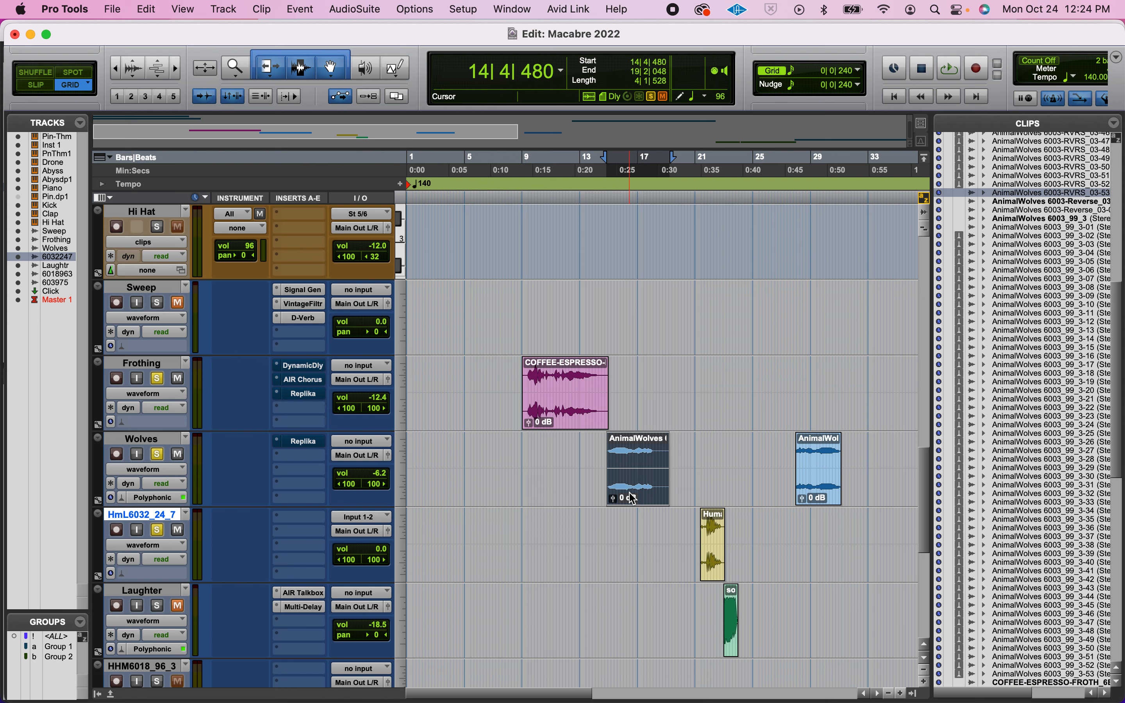
click(817, 491)
key(space)
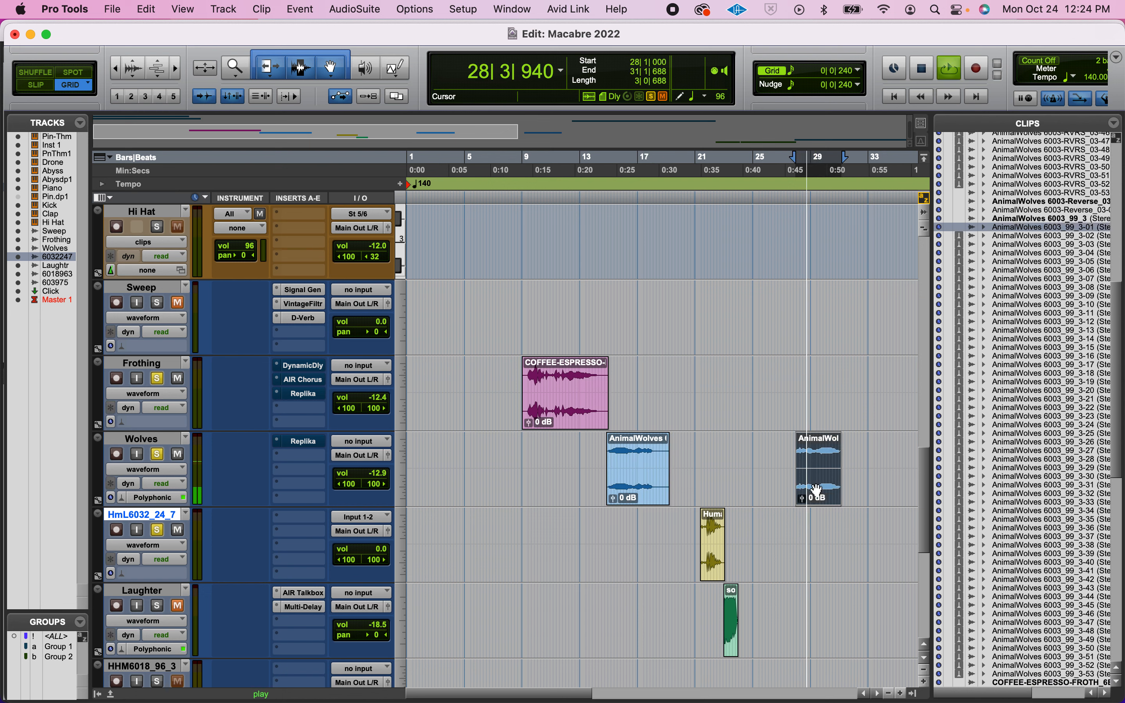
key(space)
click(712, 578)
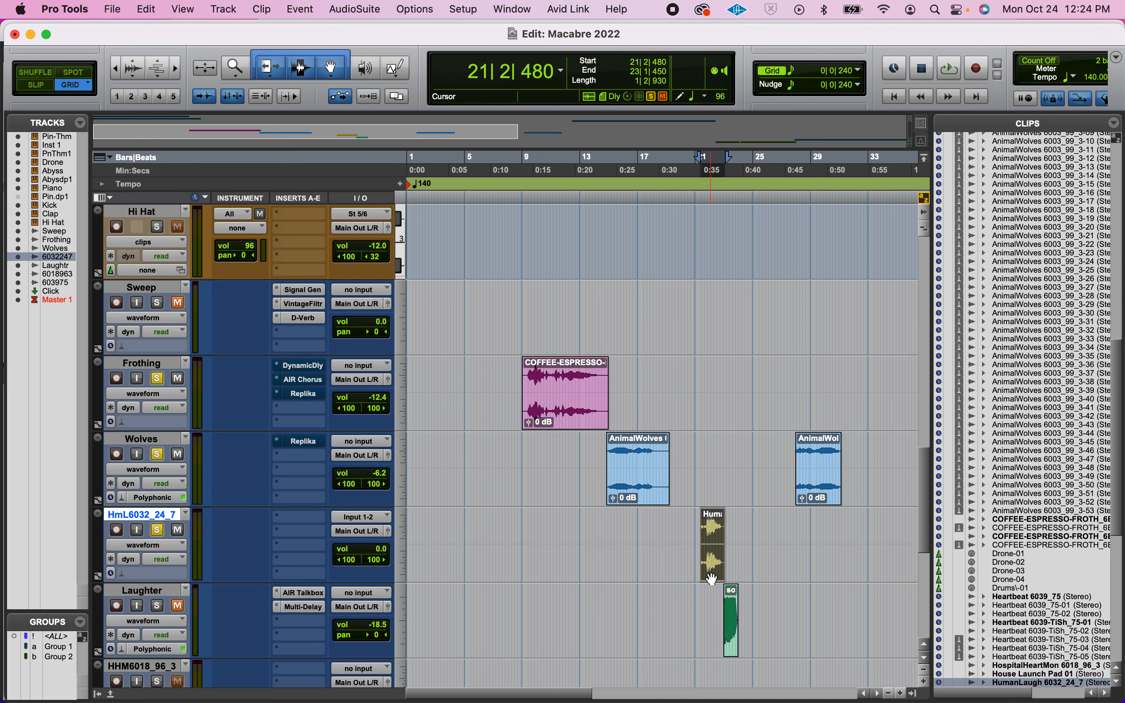
Select the coffee espresso clip, free the Frothing track's first insert slot and add the stereo Pitch II plug-in there.
click(565, 423)
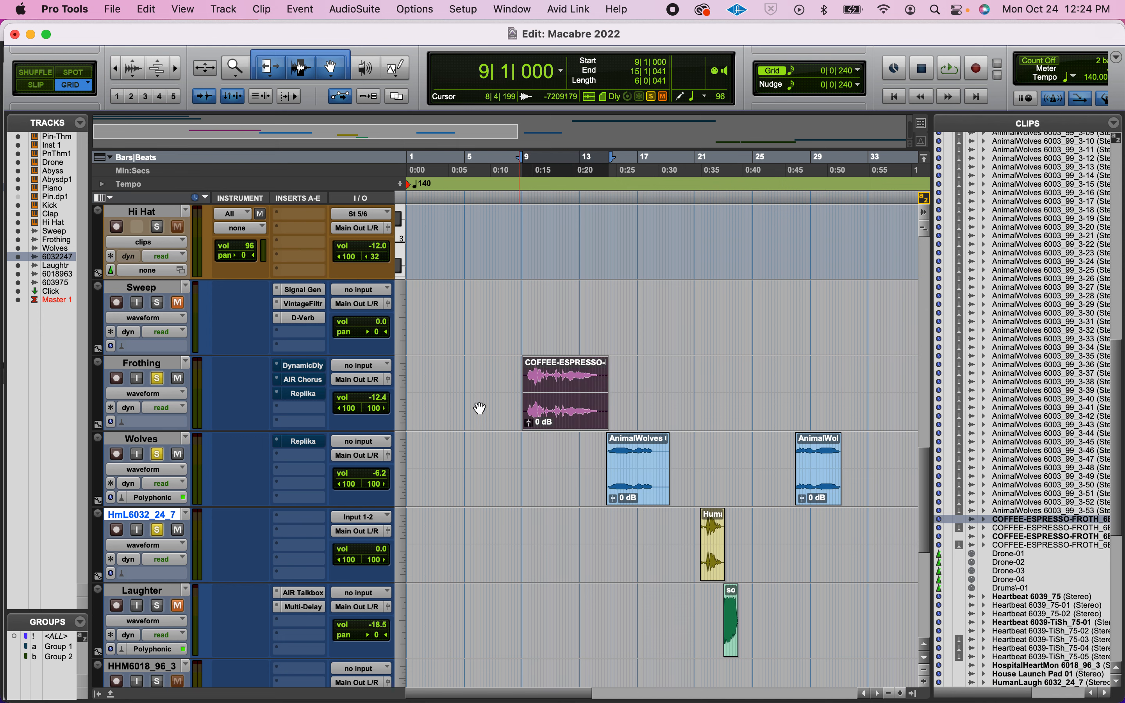
scroll(565, 405, right, 10)
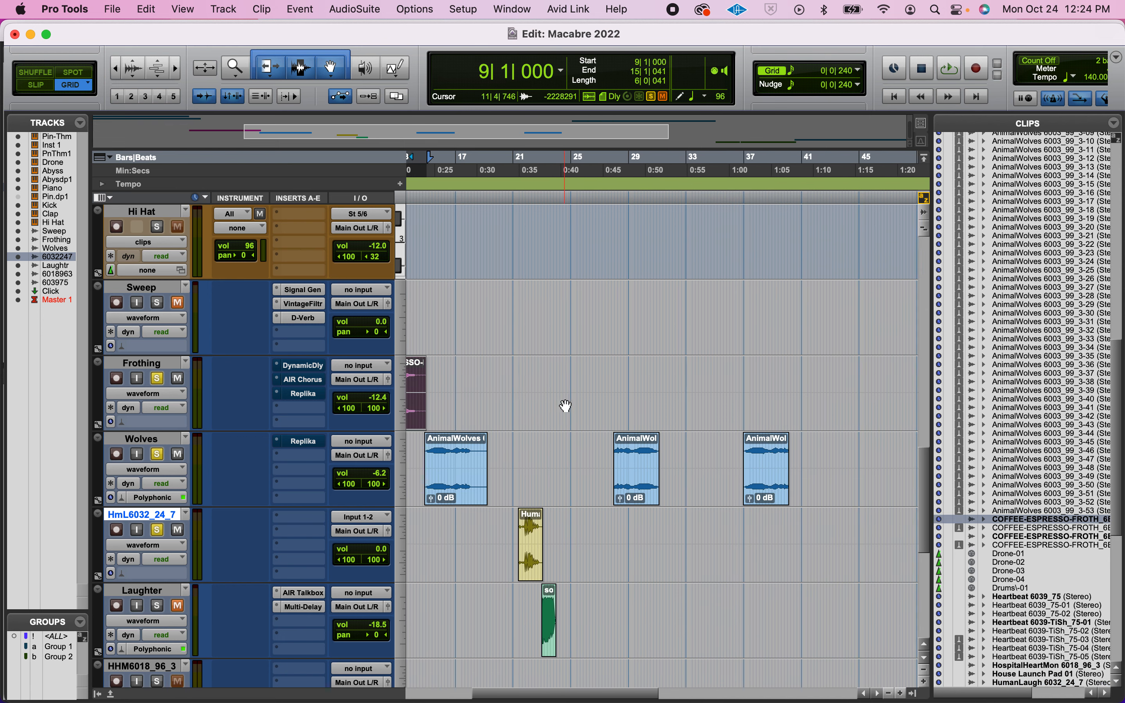
scroll(566, 406, left, 8)
scroll(566, 406, left, 3)
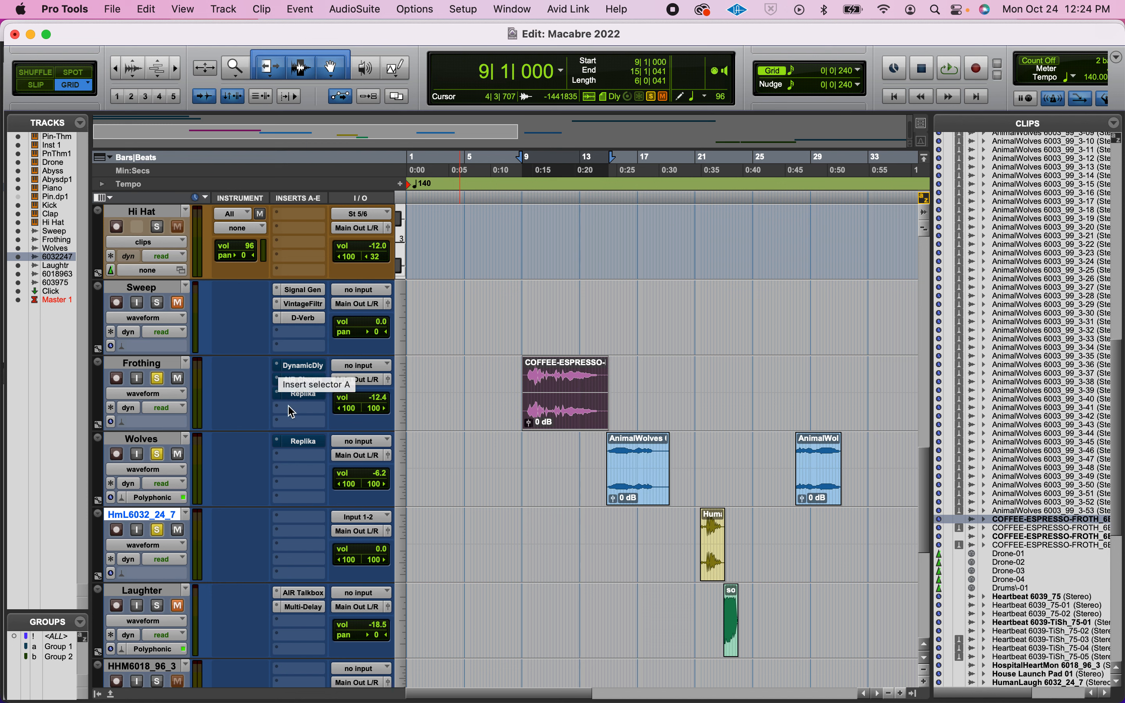
mouse_move(295, 396)
mouse_down()
mouse_move(296, 411)
mouse_move(307, 372)
mouse_move(308, 386)
mouse_up()
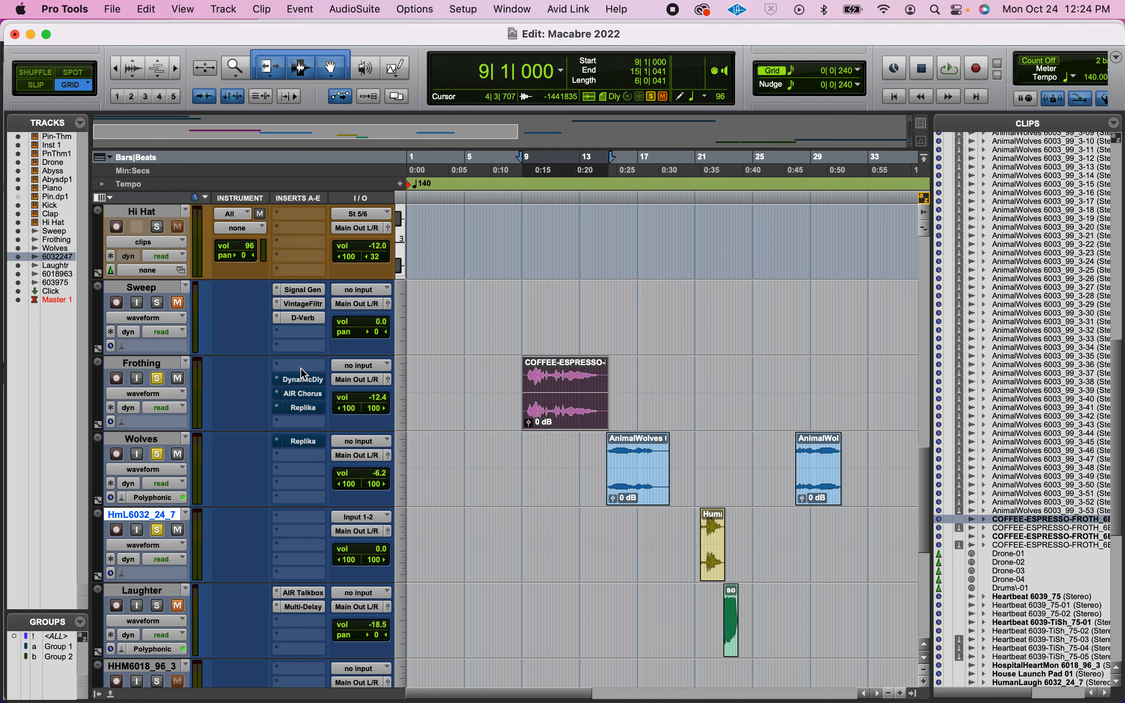
click(301, 367)
mouse_move(343, 367)
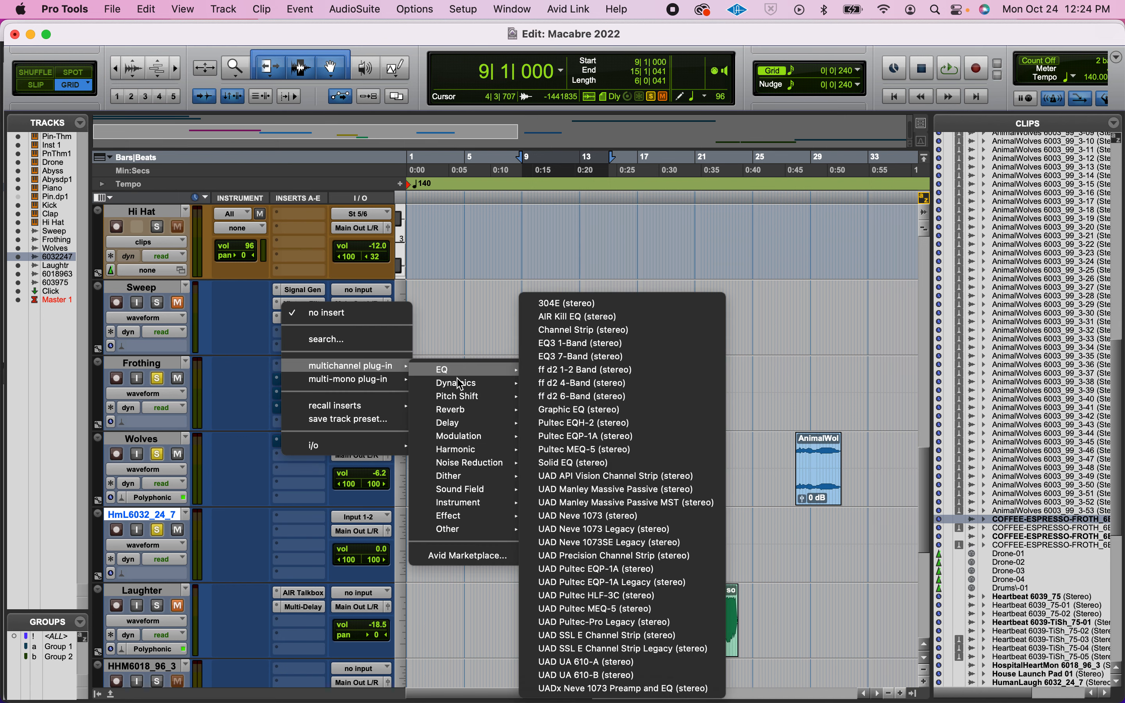
mouse_move(465, 400)
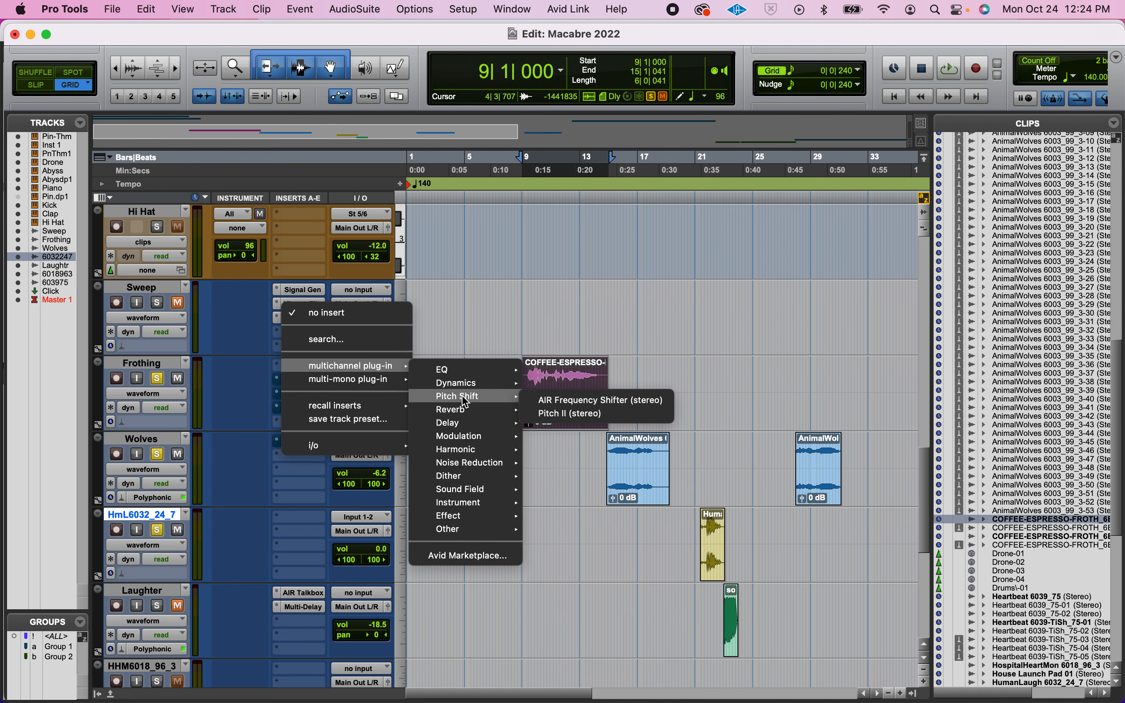
click(562, 414)
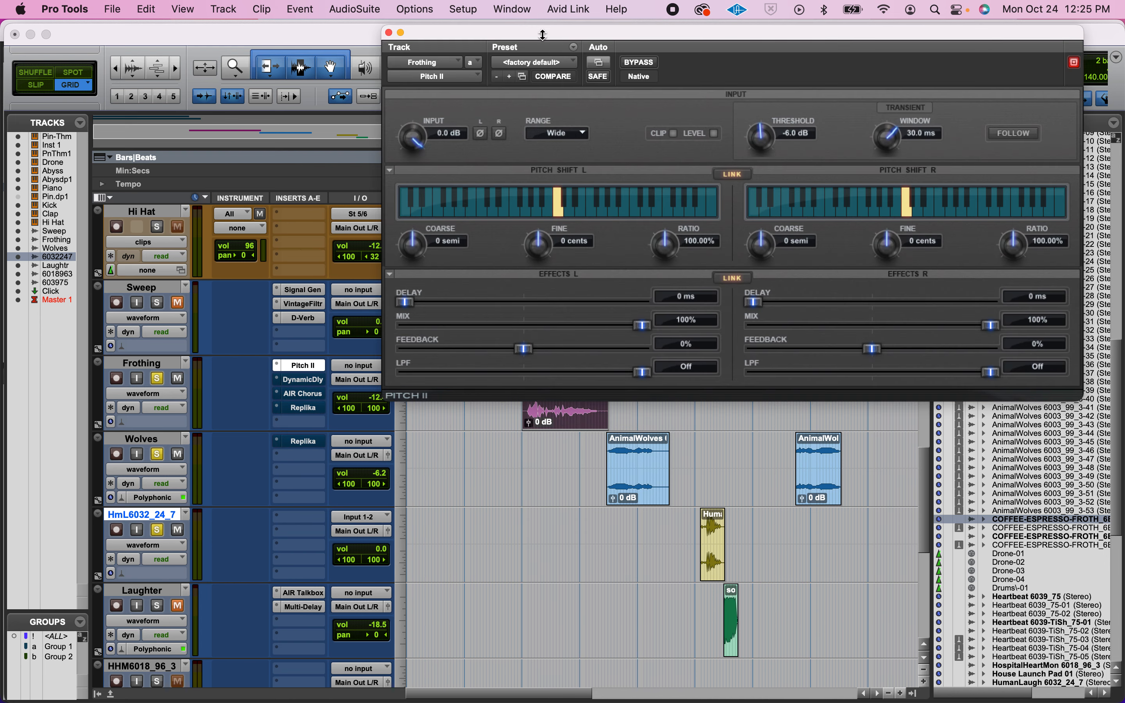
drag(533, 37, 310, 41)
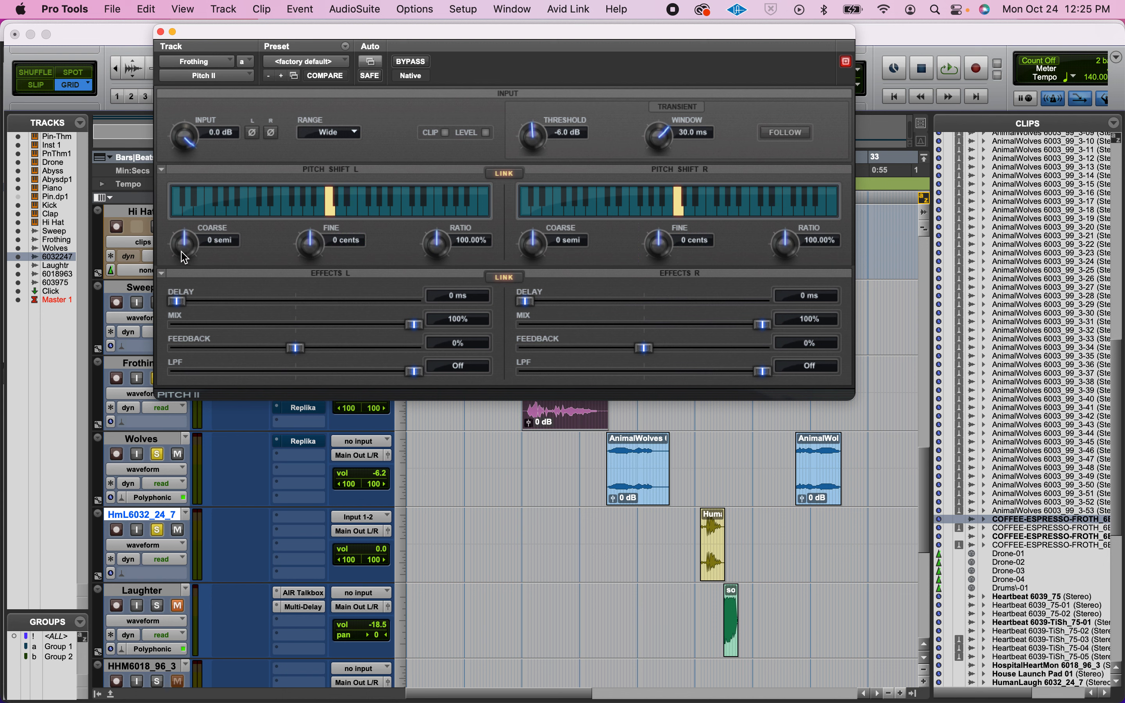
Play the Frothing clip unshifted and try a Pitch II coarse shift of -8 semitones on it.
key(space)
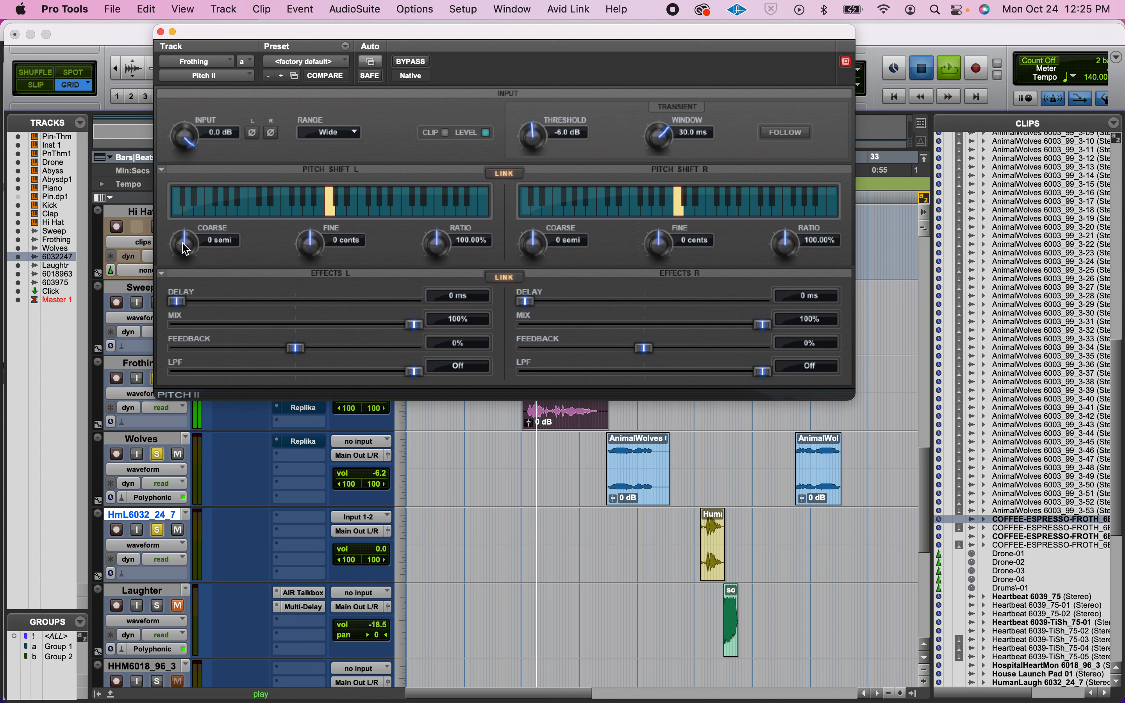
key(space)
mouse_move(185, 257)
mouse_down()
mouse_move(175, 318)
mouse_move(174, 300)
mouse_up()
key(space)
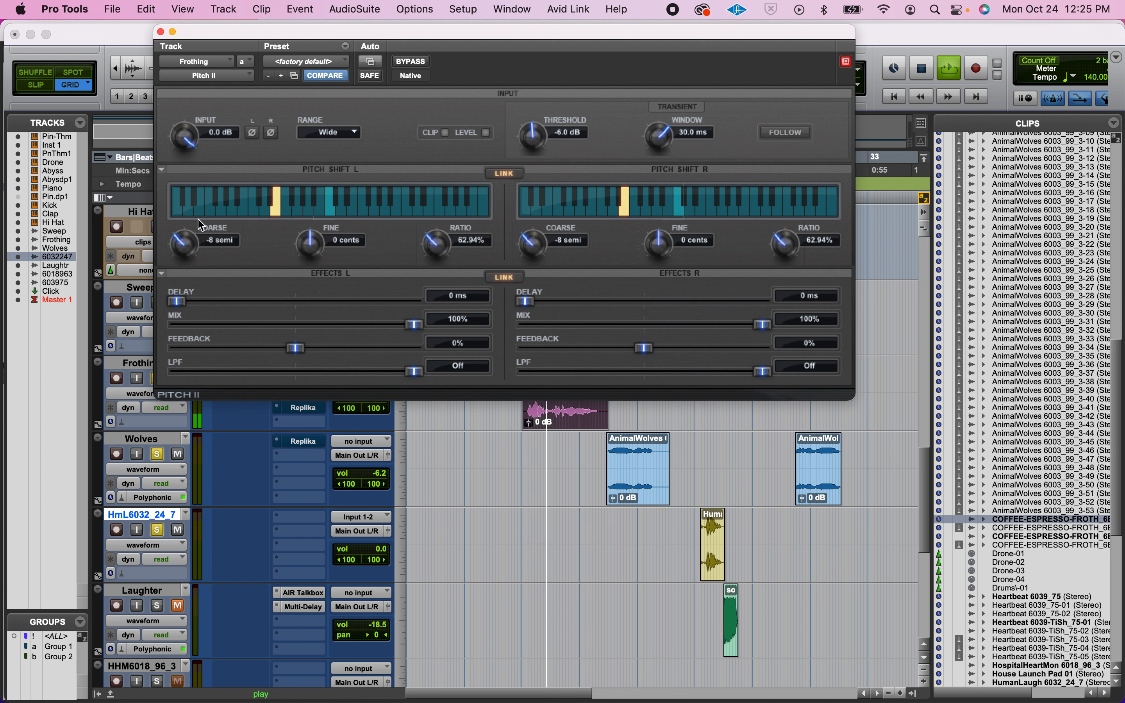
key(space)
Set Pitch II's coarse shift on the Frothing track to -20 semitones, audition it and close the plug-in.
drag(188, 245, 193, 317)
key(space)
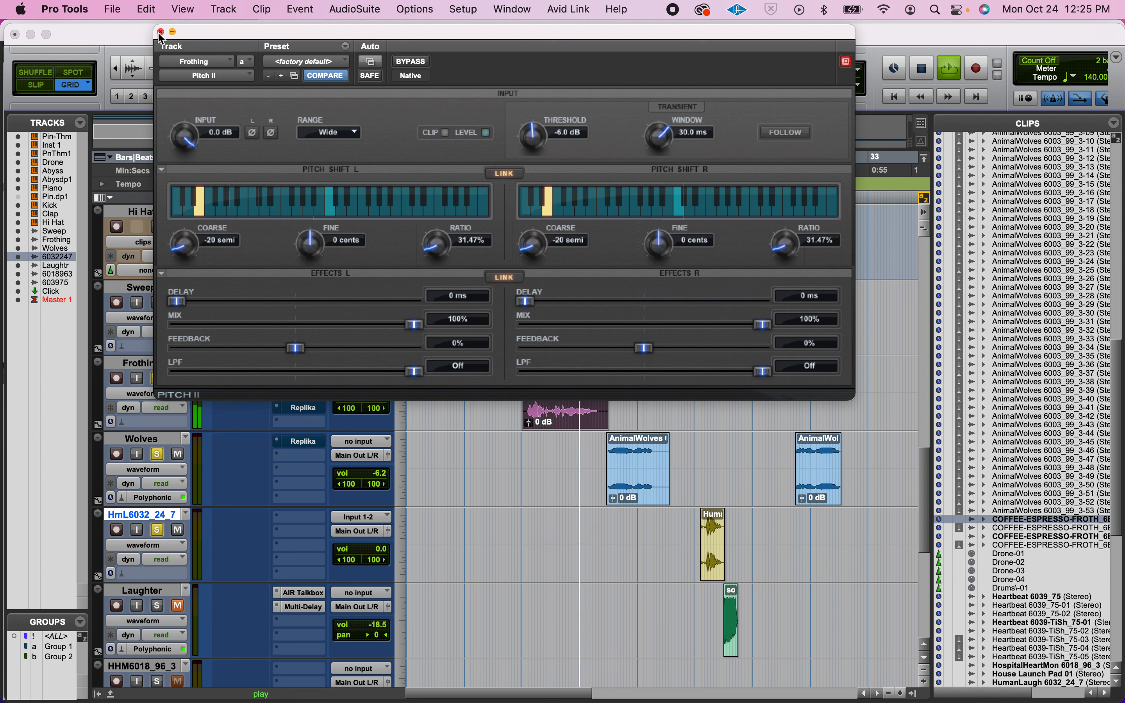
key(space)
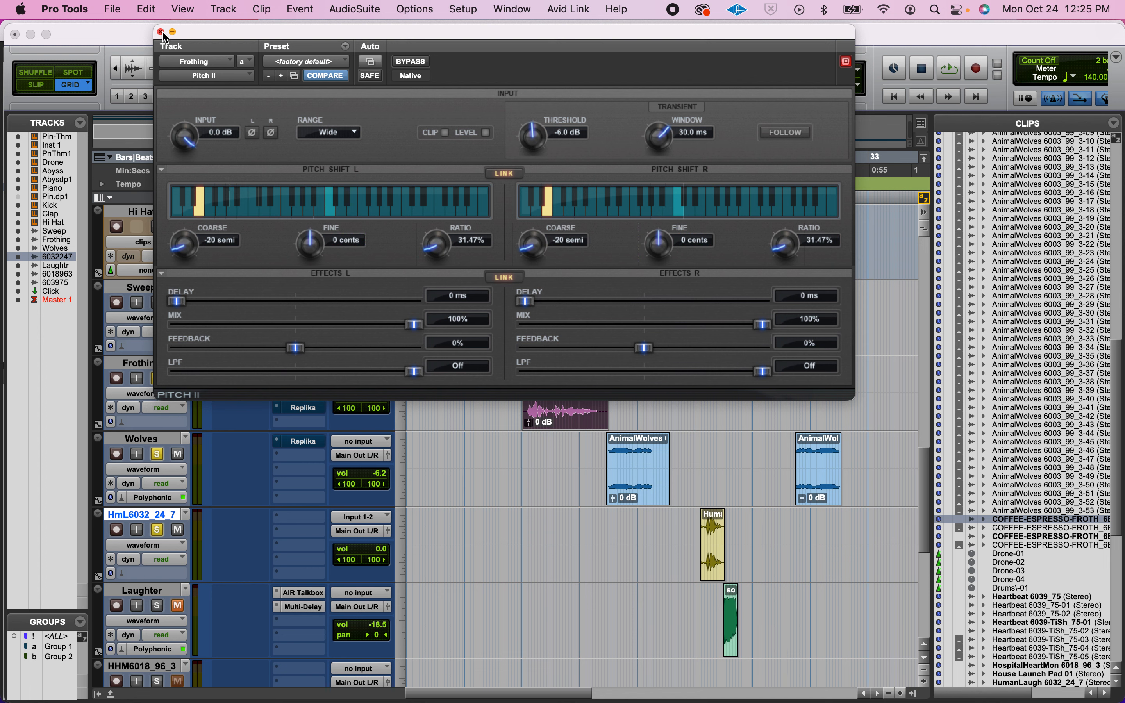
click(161, 32)
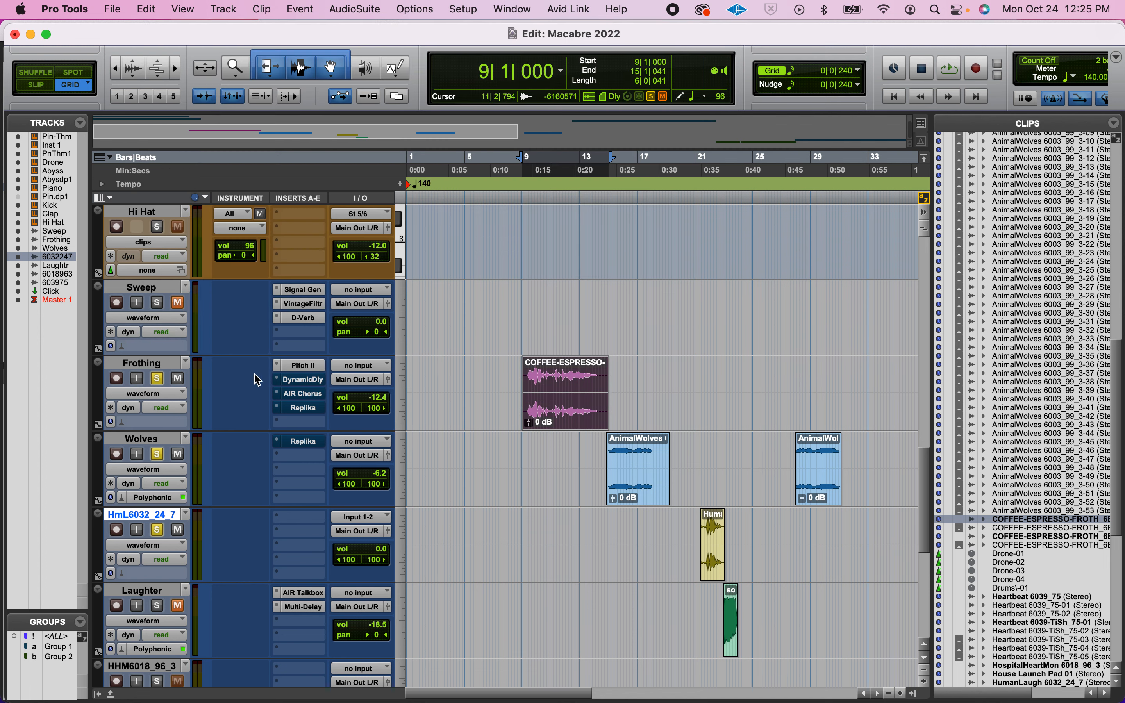
Select the first wolves clip on the Wolves track and open the AudioSuite Pitch II processor for it.
click(625, 487)
key(r)
click(615, 488)
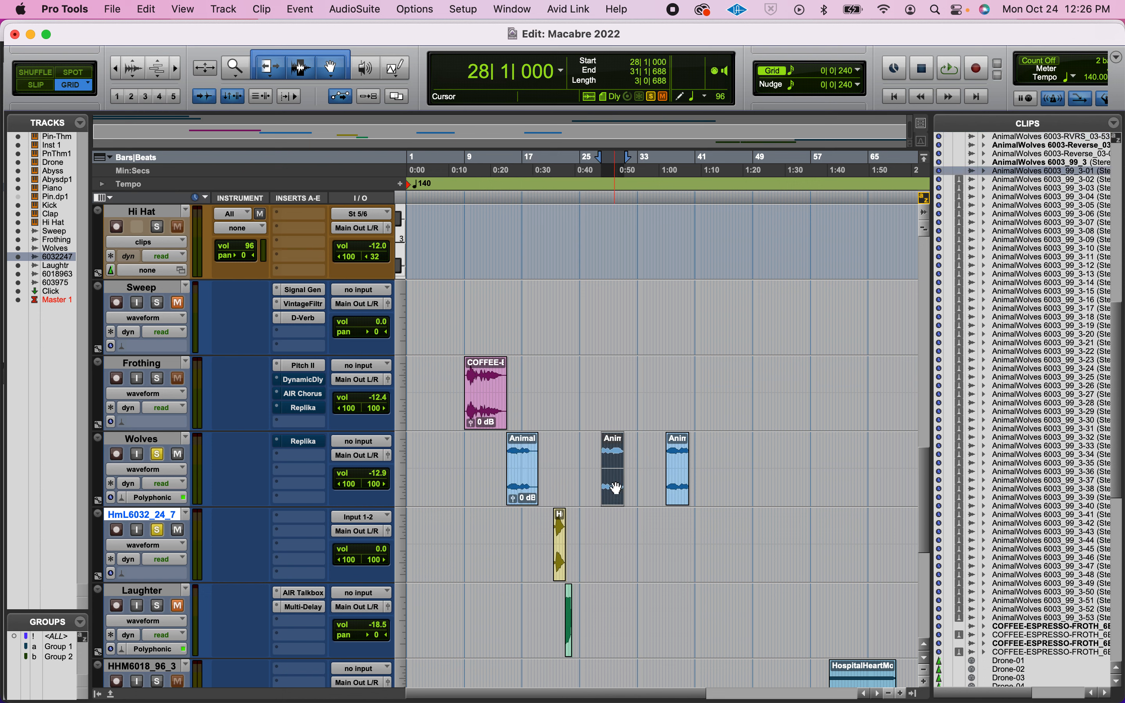
click(678, 492)
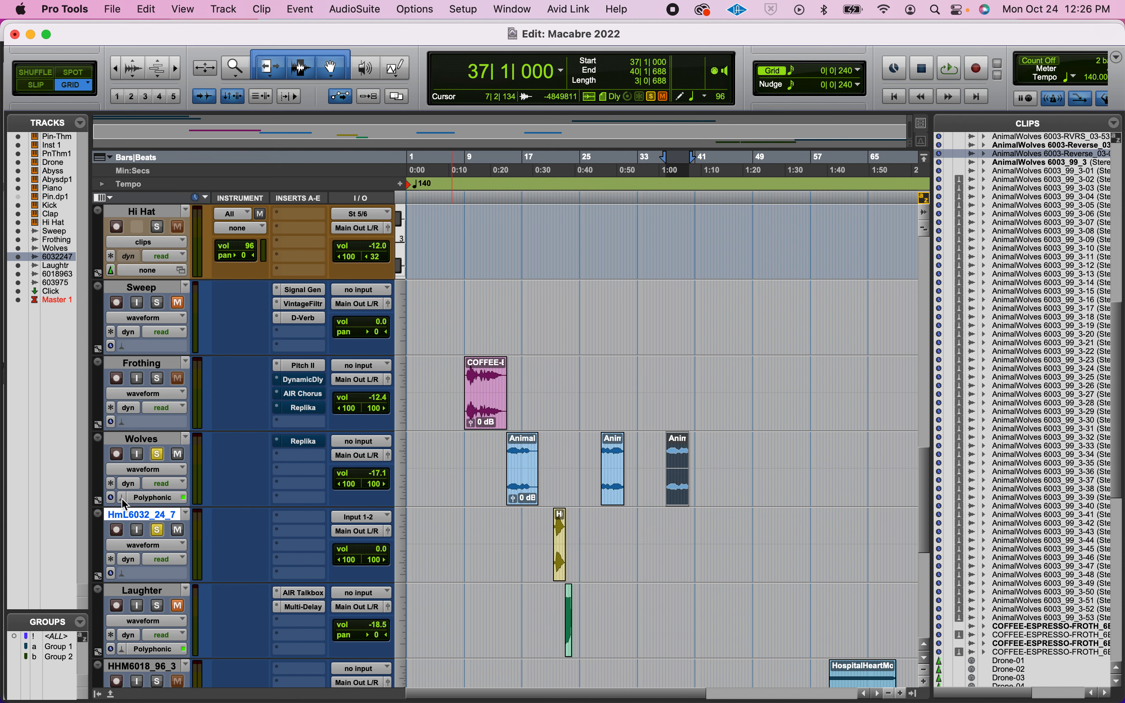
click(521, 482)
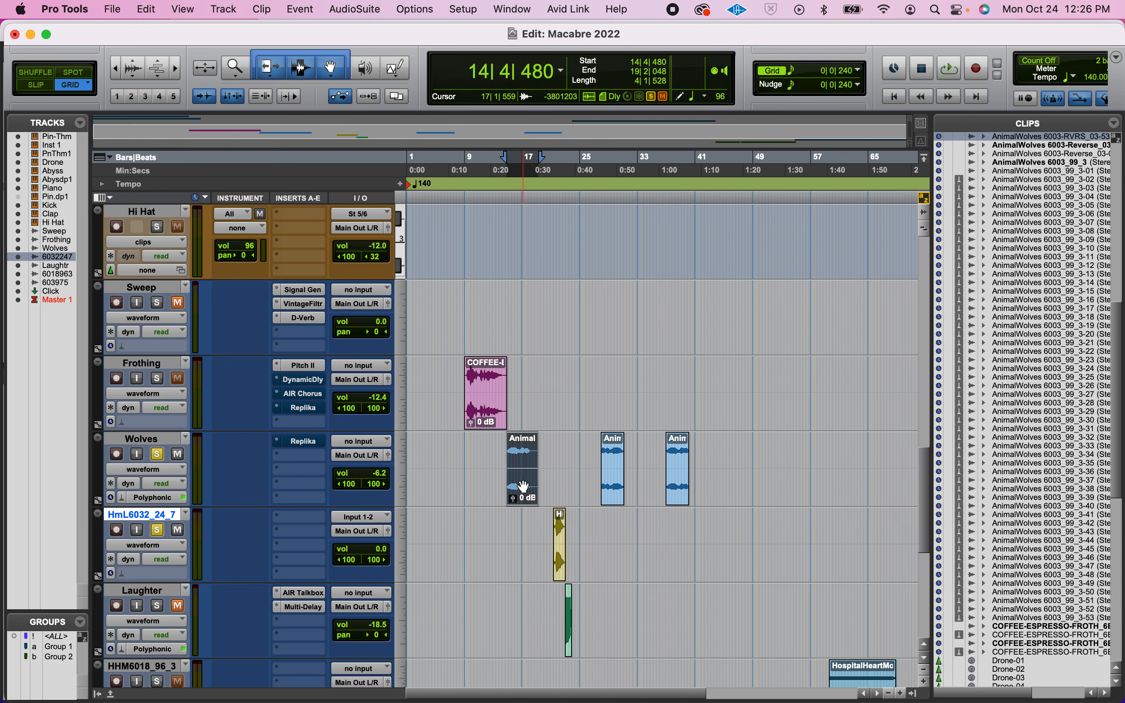
click(359, 9)
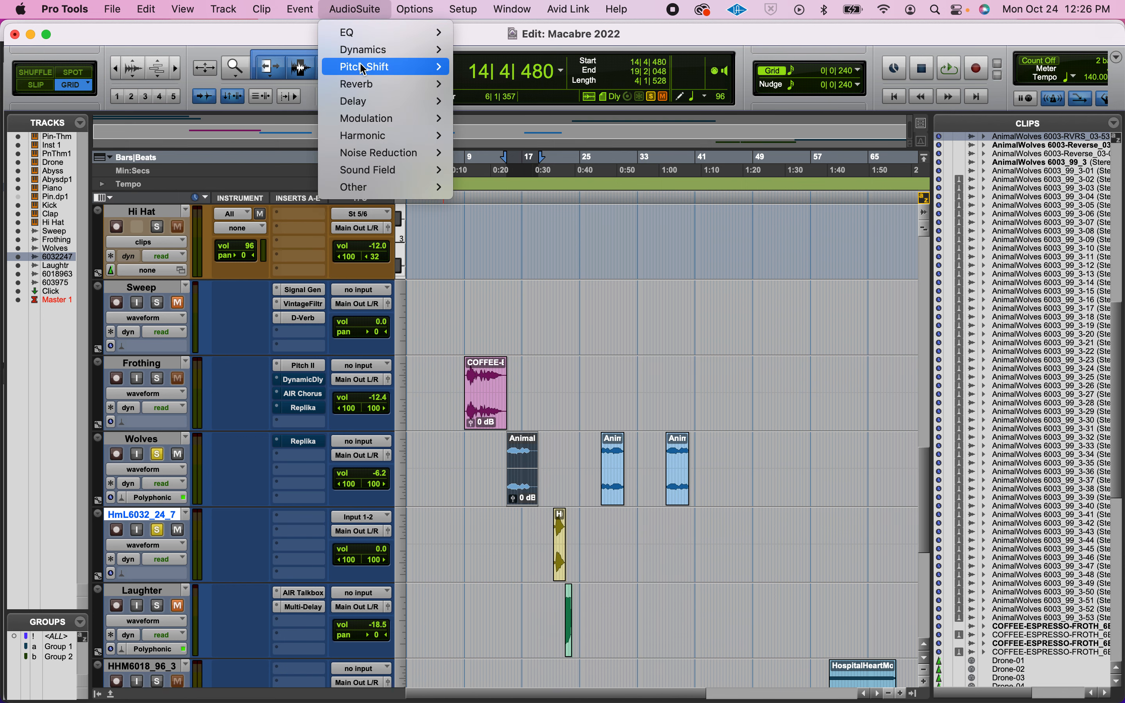
mouse_move(362, 68)
click(476, 67)
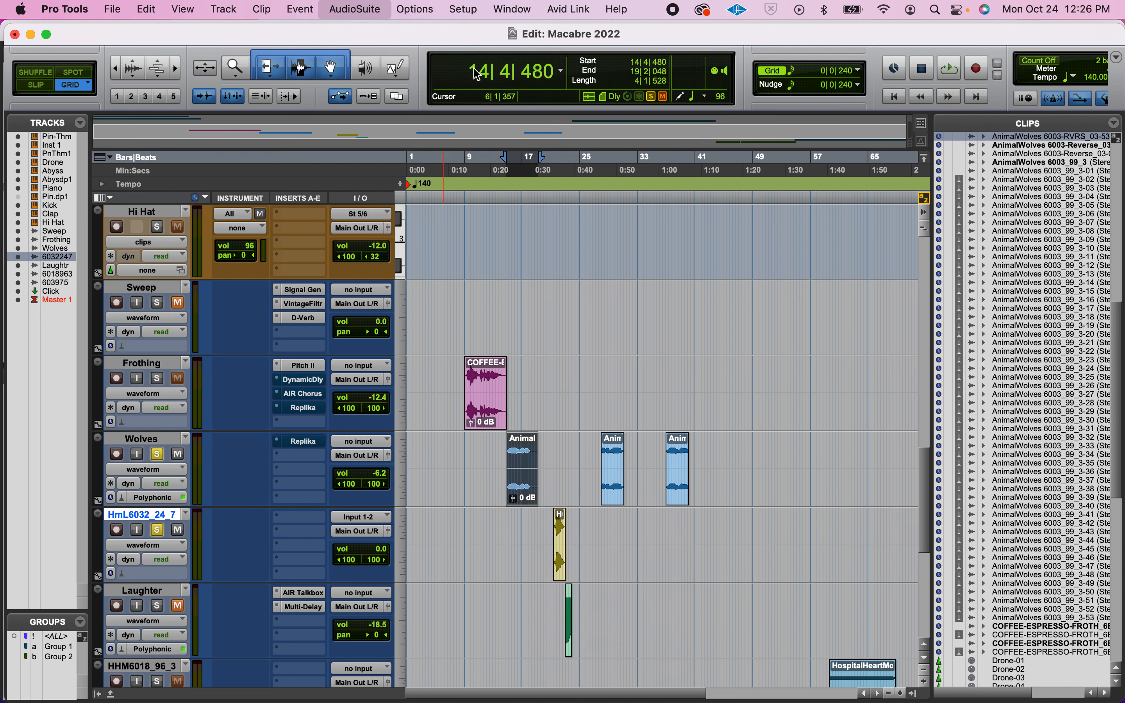
drag(411, 90, 357, 29)
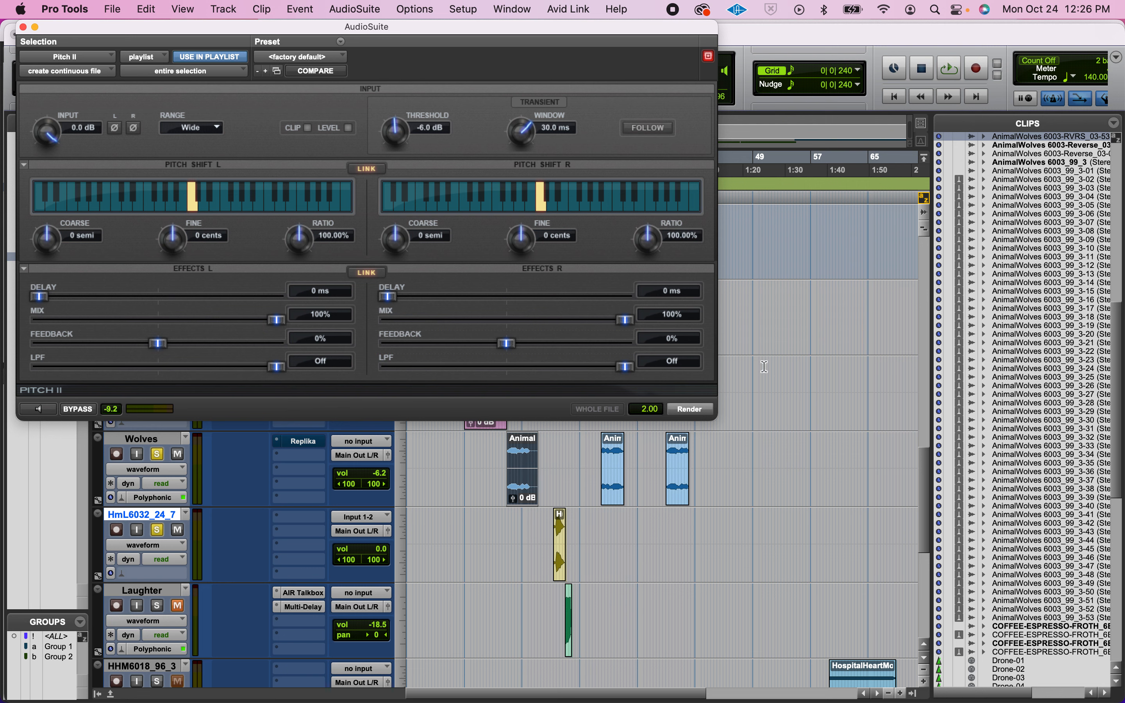
Audition the first wolves clip, preview it with a coarse shift of -7 semitones and render it through AudioSuite Pitch II.
scroll(1027, 199, up, 5)
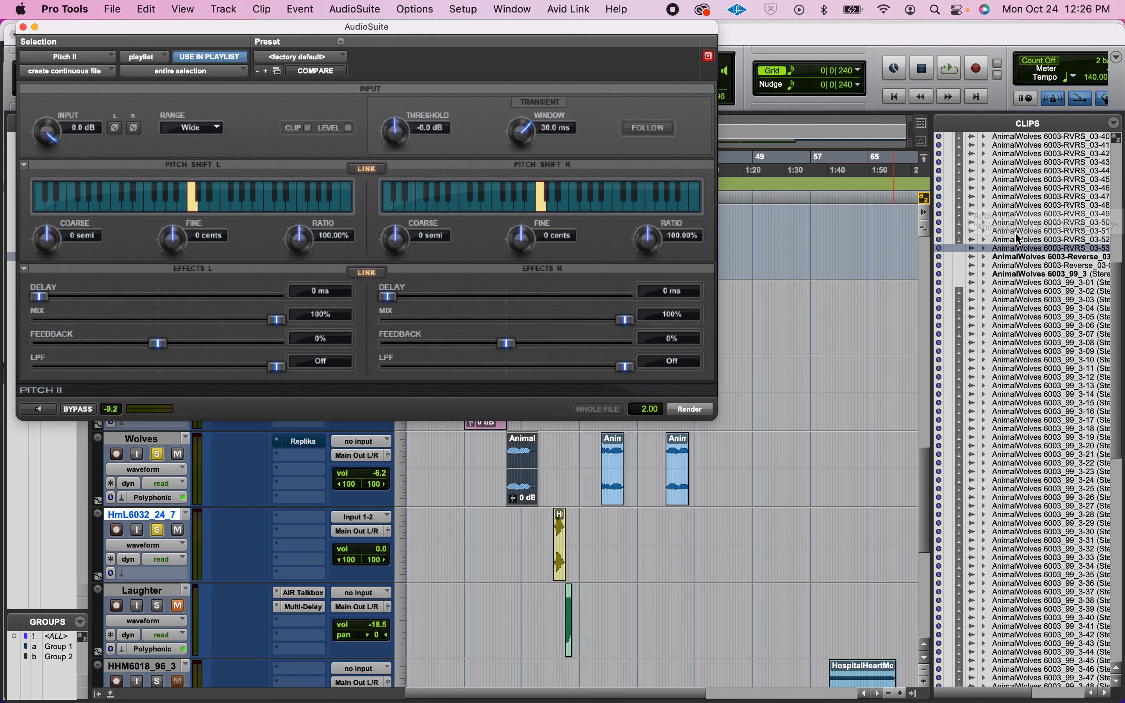
scroll(1017, 198, up, 15)
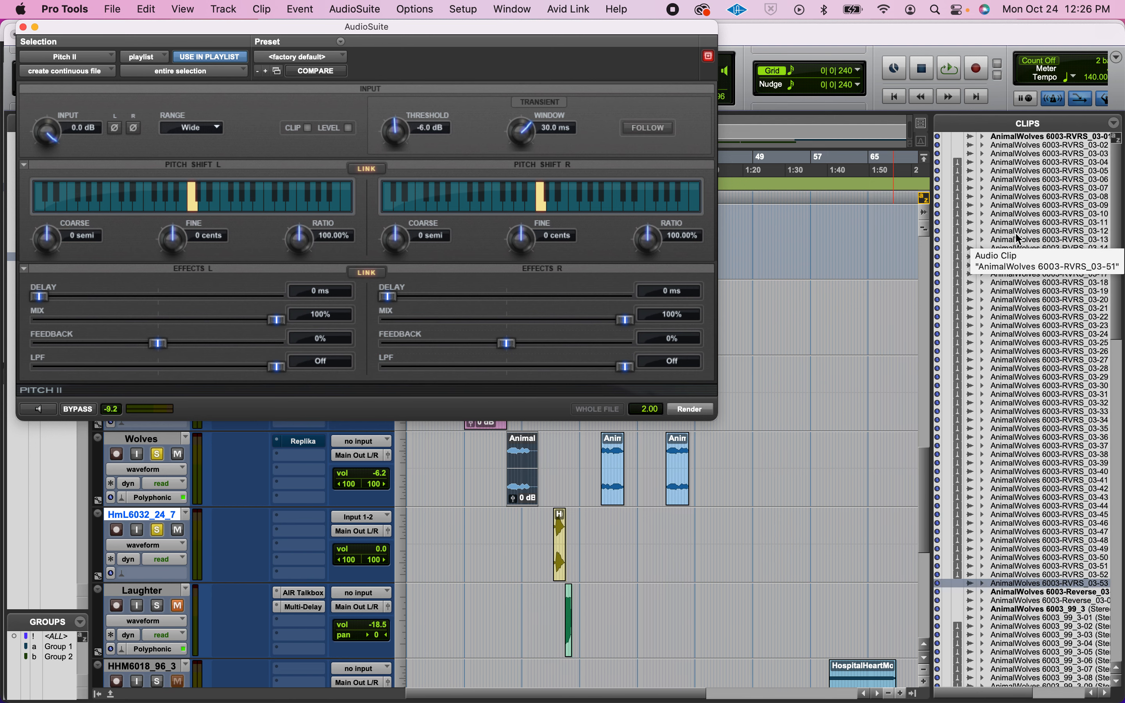
click(1021, 137)
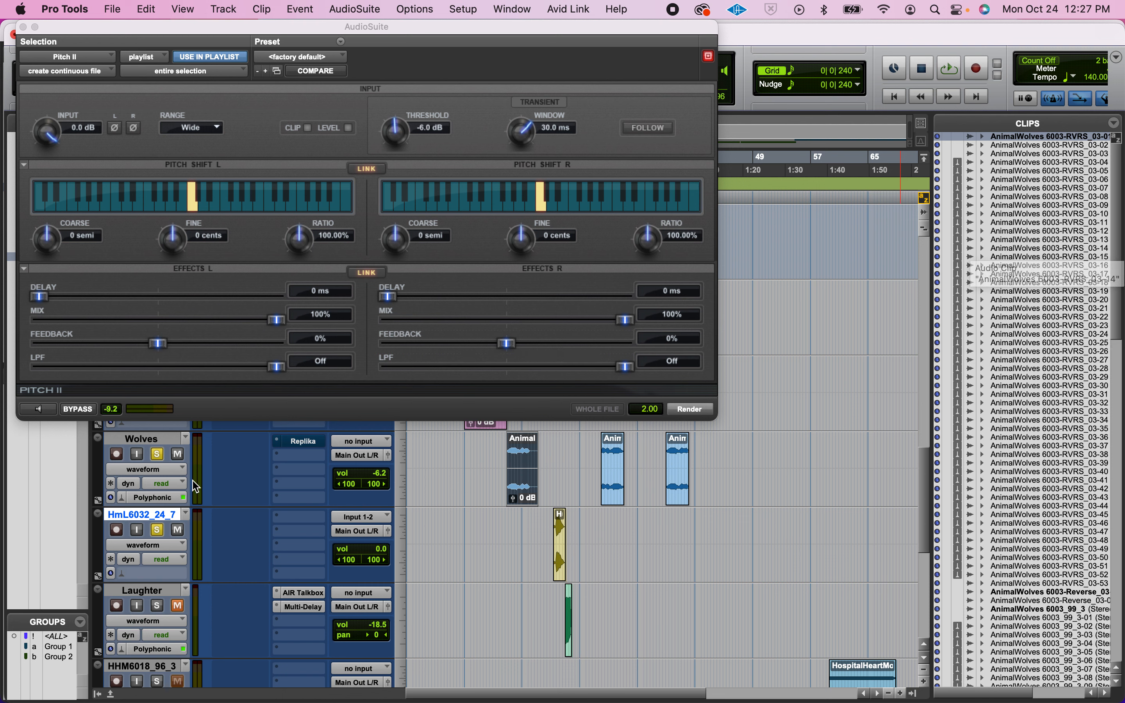
key(space)
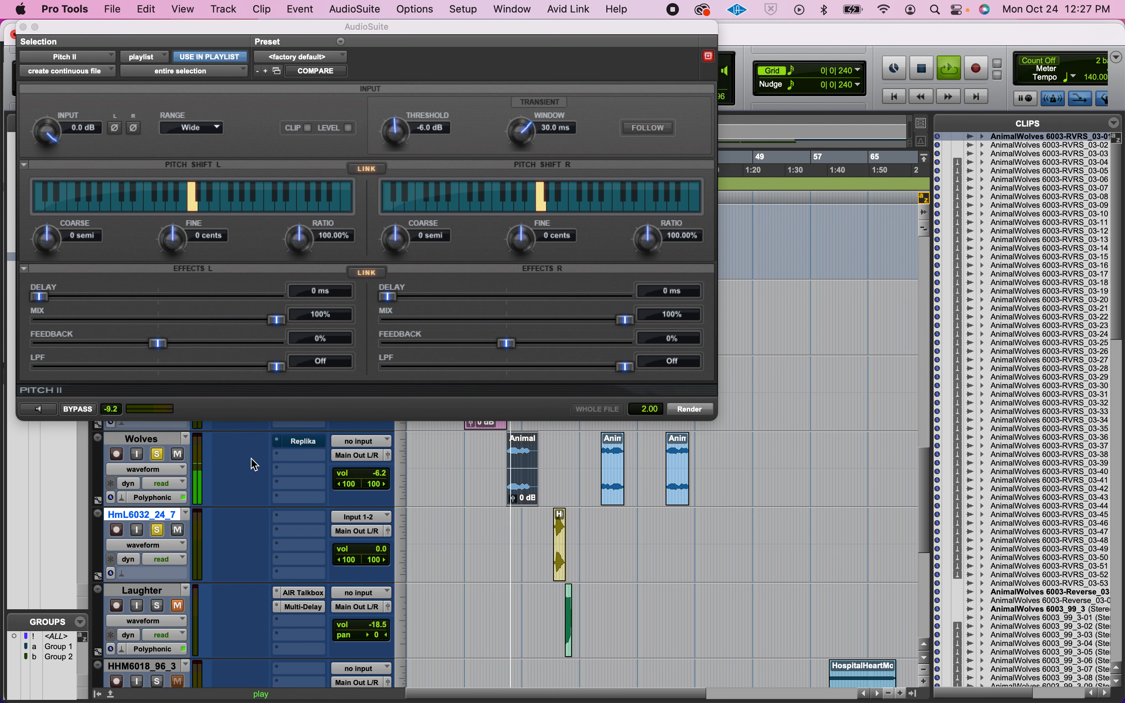
key(space)
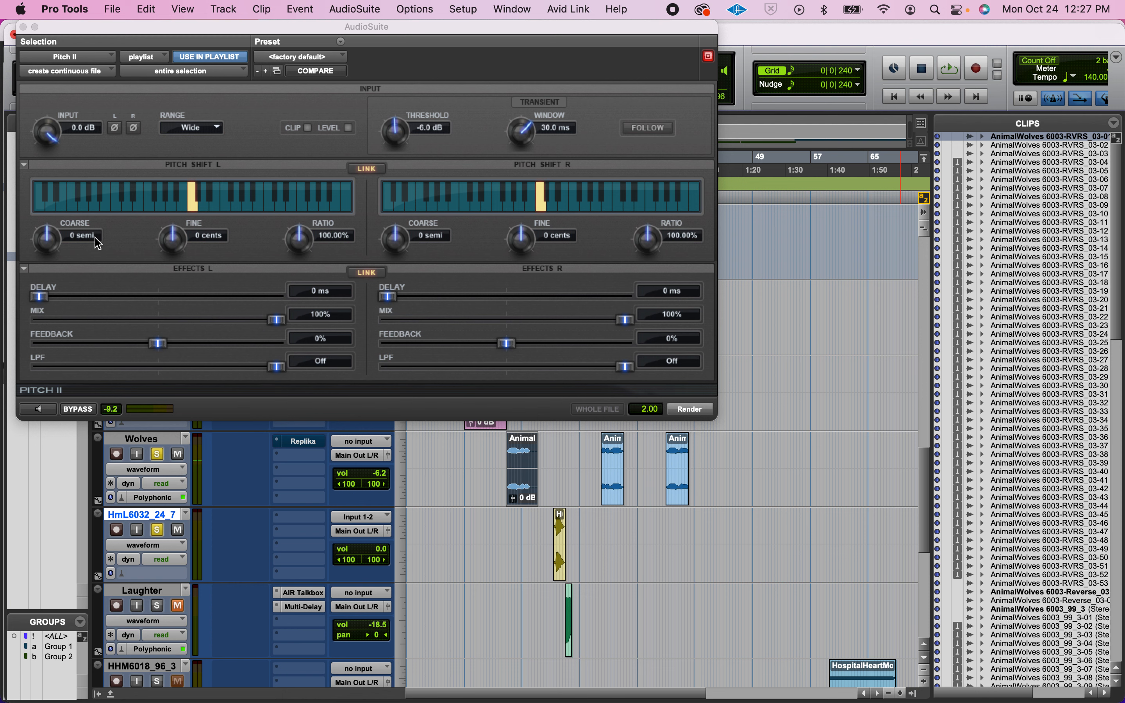
drag(48, 245, 45, 298)
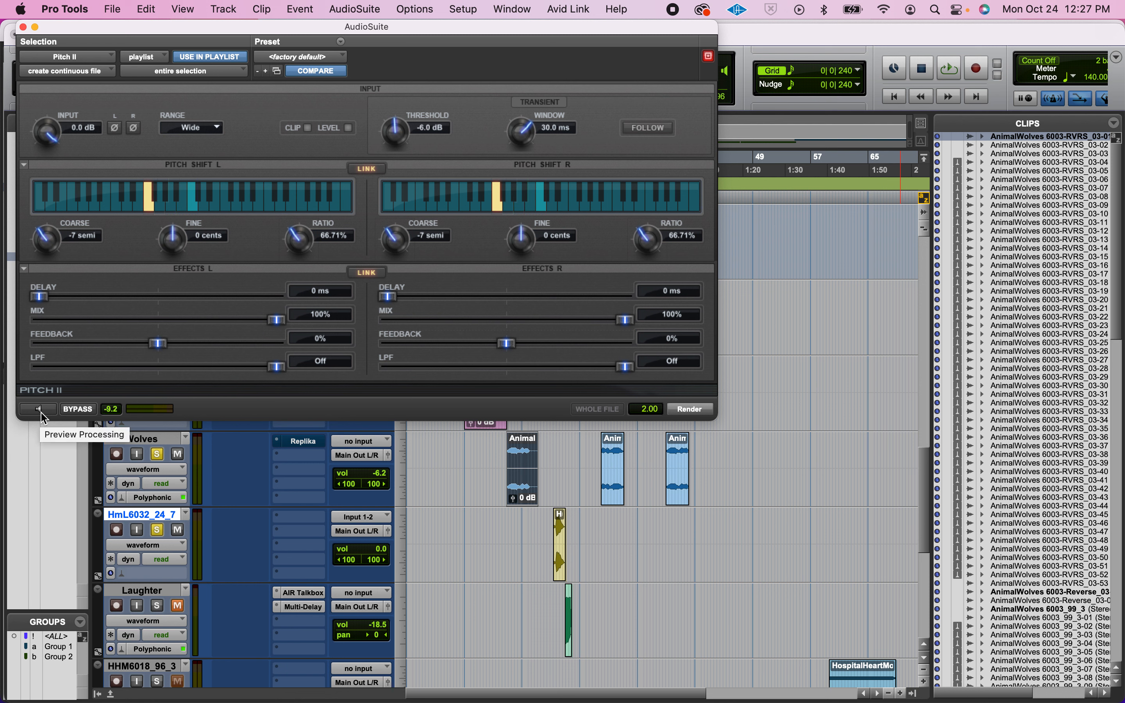
click(41, 411)
click(689, 409)
Play the rendered first wolves clip and check its new PitchII file in the clips list.
click(502, 456)
key(space)
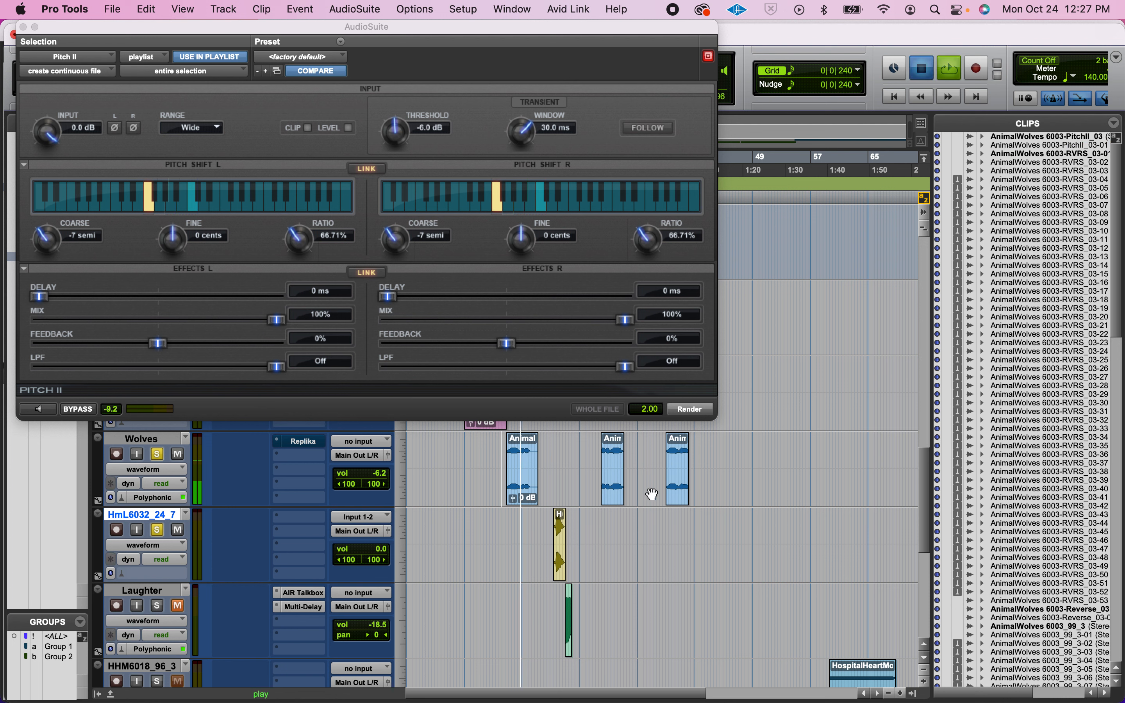
key(space)
drag(1047, 137, 551, 478)
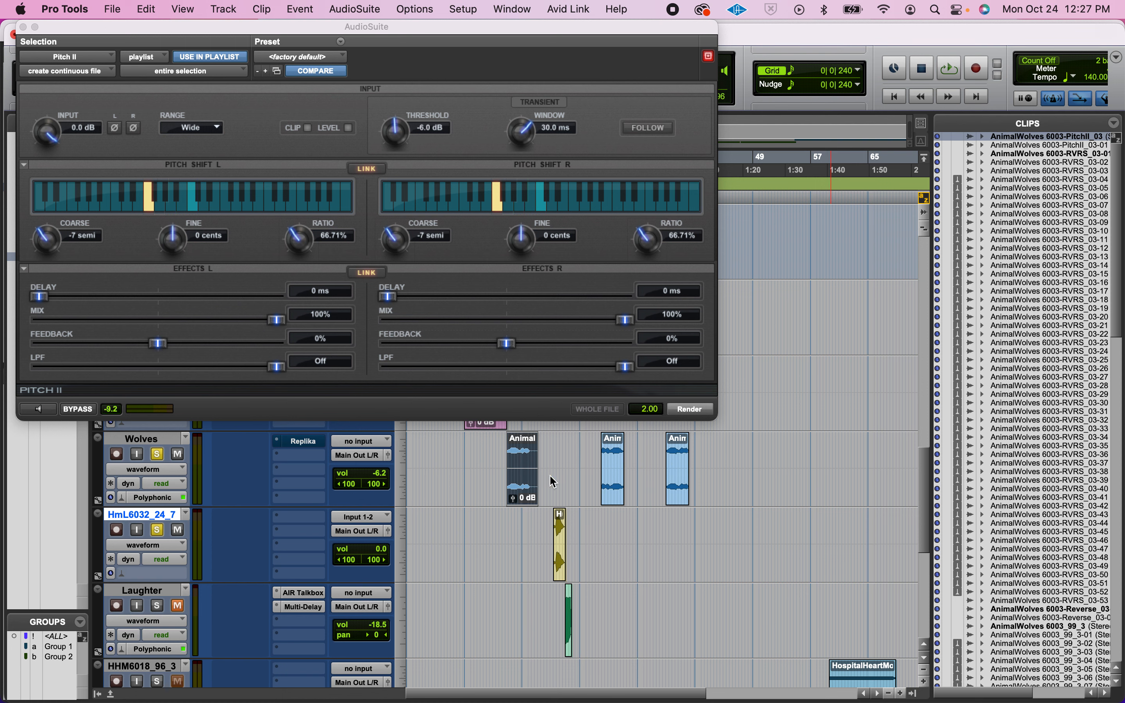
key(Delete)
click(524, 497)
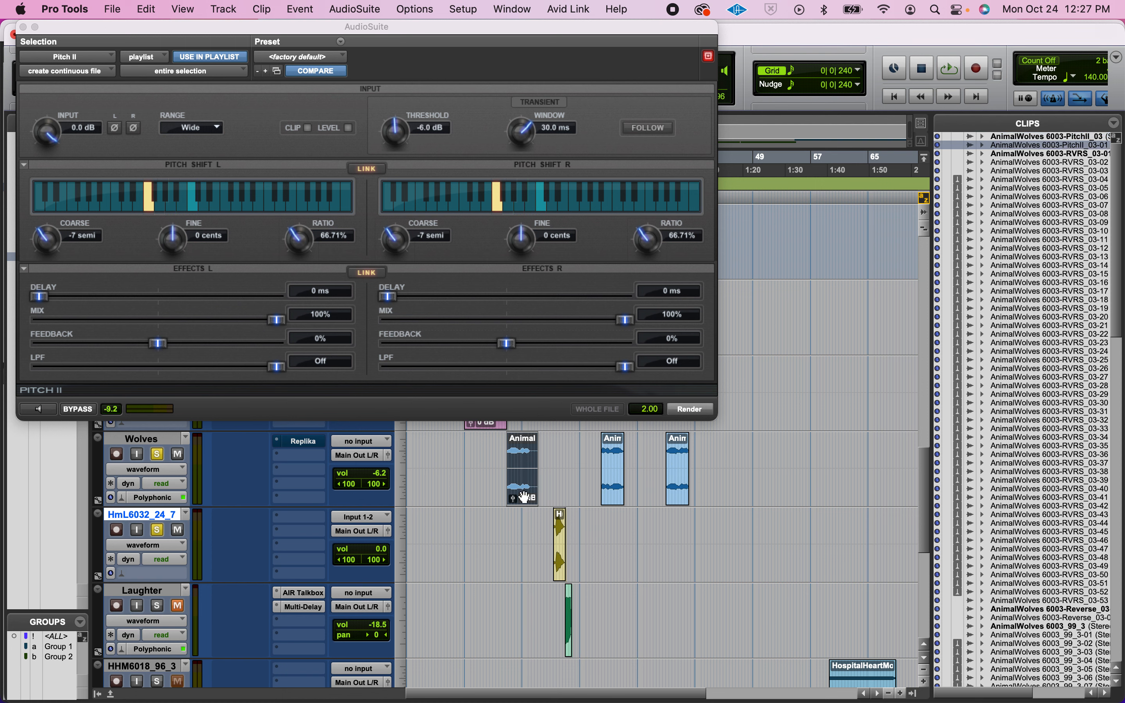
Preview the second wolves clip with a coarse shift of 7 semitones and render it through AudioSuite Pitch II.
click(612, 494)
drag(46, 240, 46, 196)
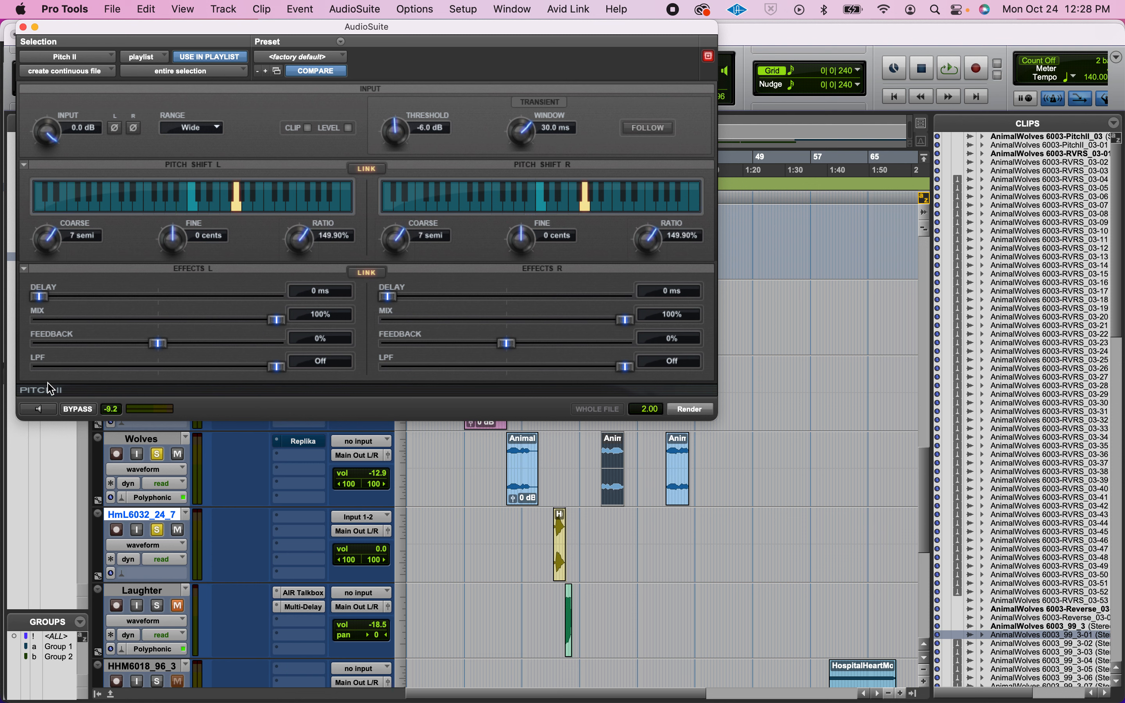
click(41, 411)
click(41, 410)
click(692, 409)
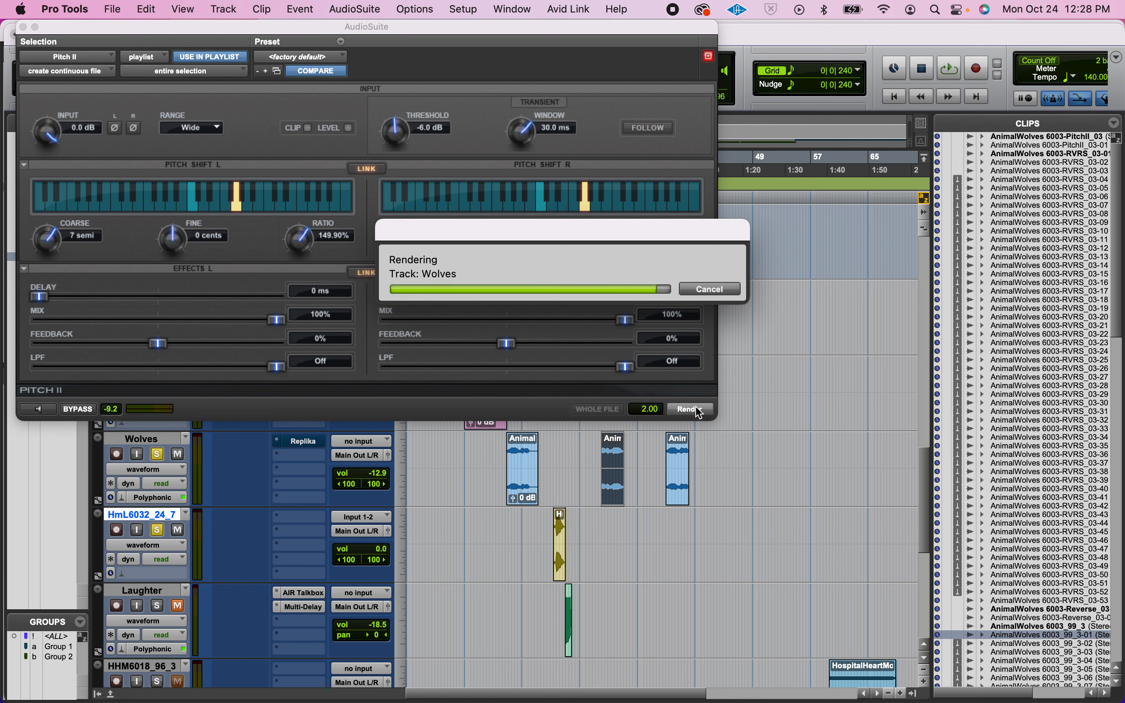
Play the rendered second wolves clip and take the Wolves track out of solo.
click(593, 457)
key(space)
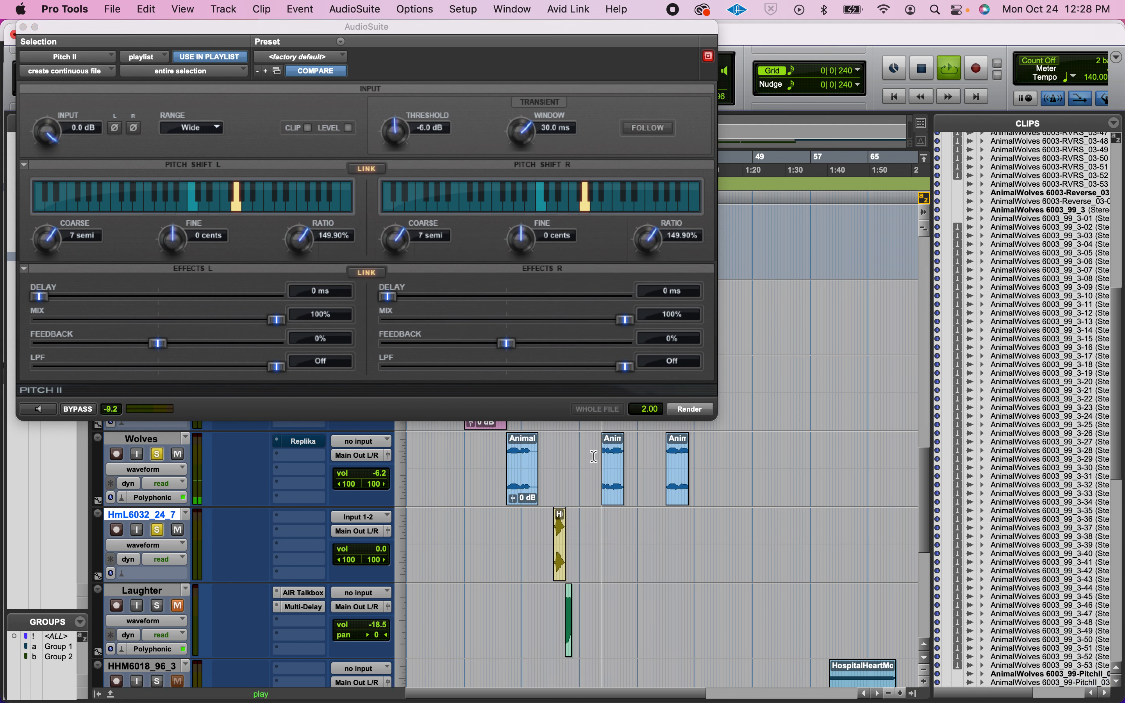
key(space)
click(157, 454)
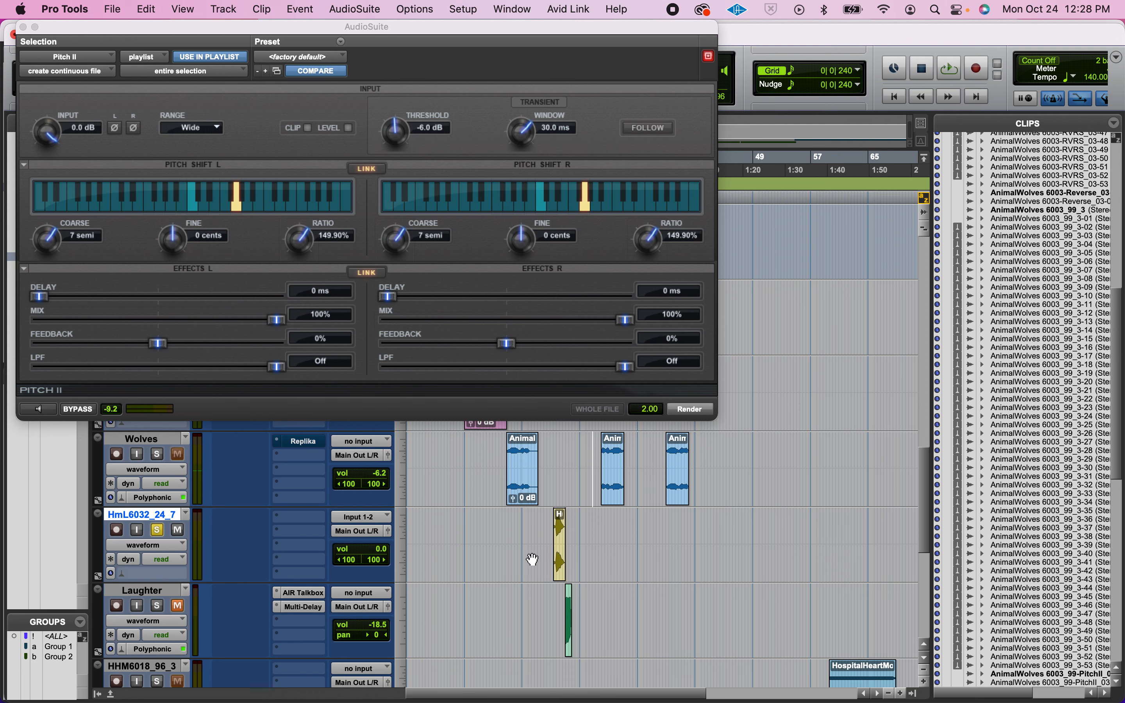
Select the HumanLaugh clip on the HmL6032_24_7 track and play it.
click(561, 564)
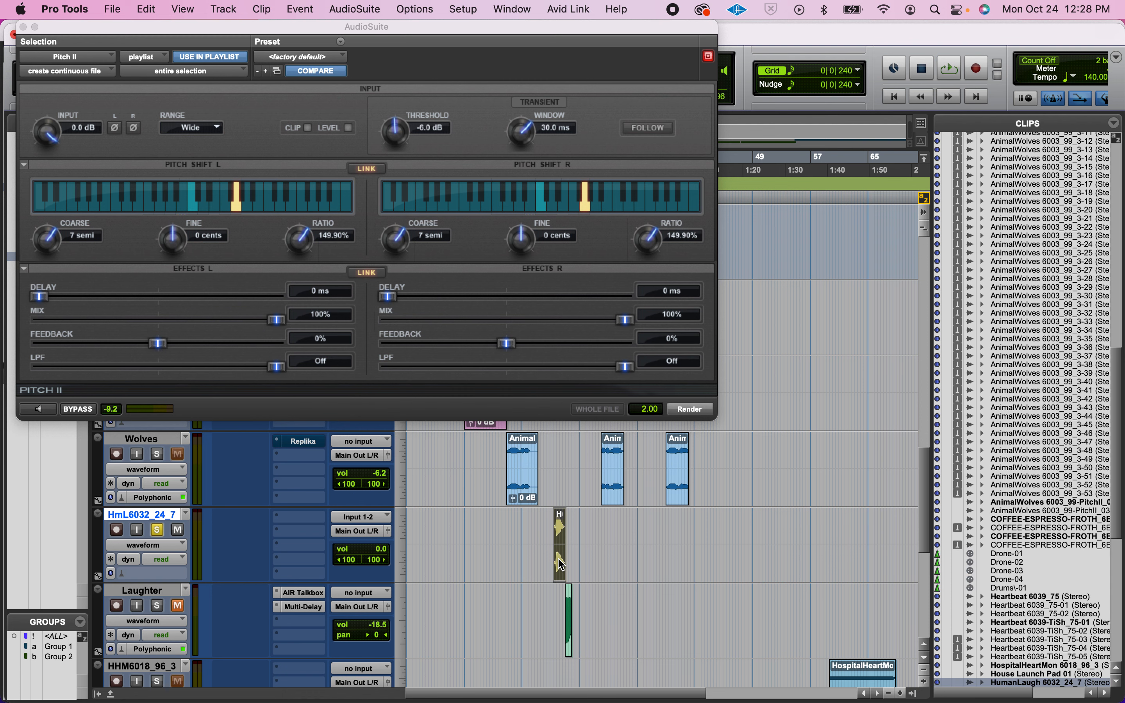
key(space)
click(400, 545)
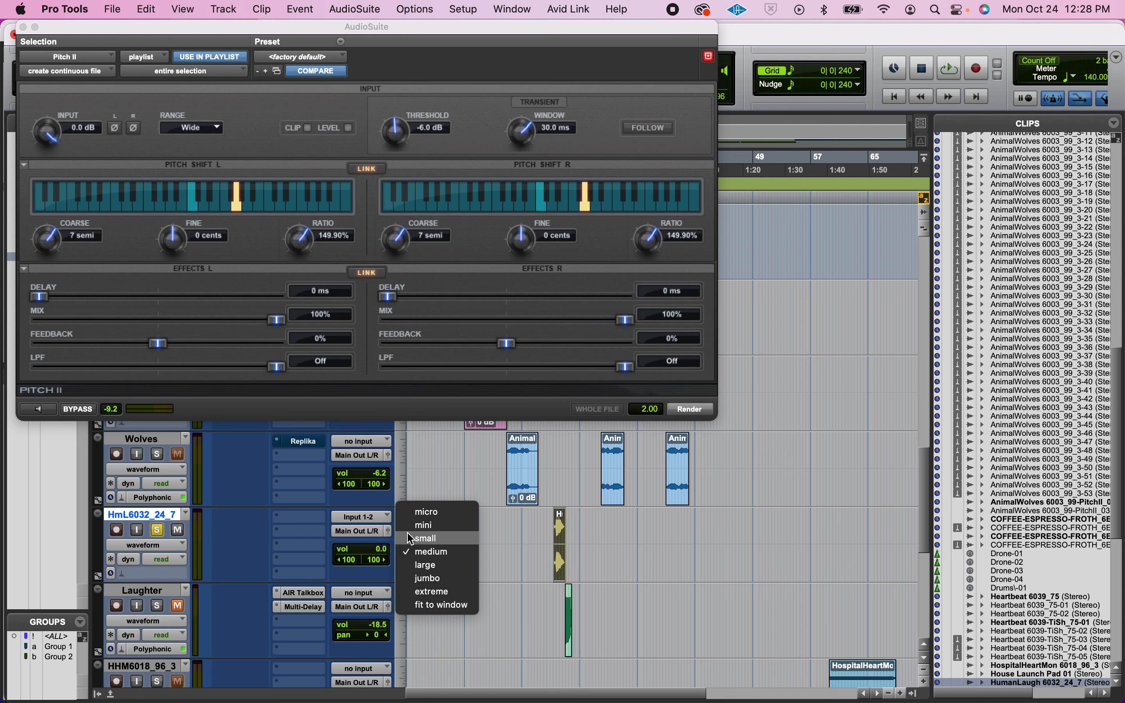
click(411, 538)
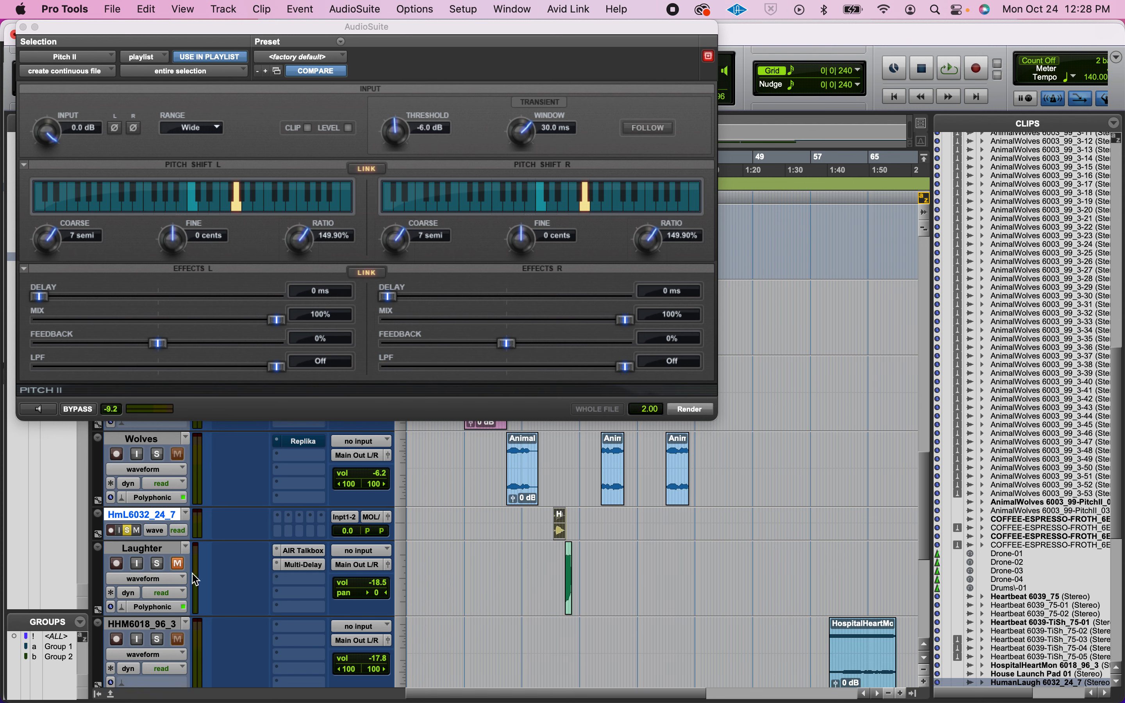
click(399, 537)
click(434, 549)
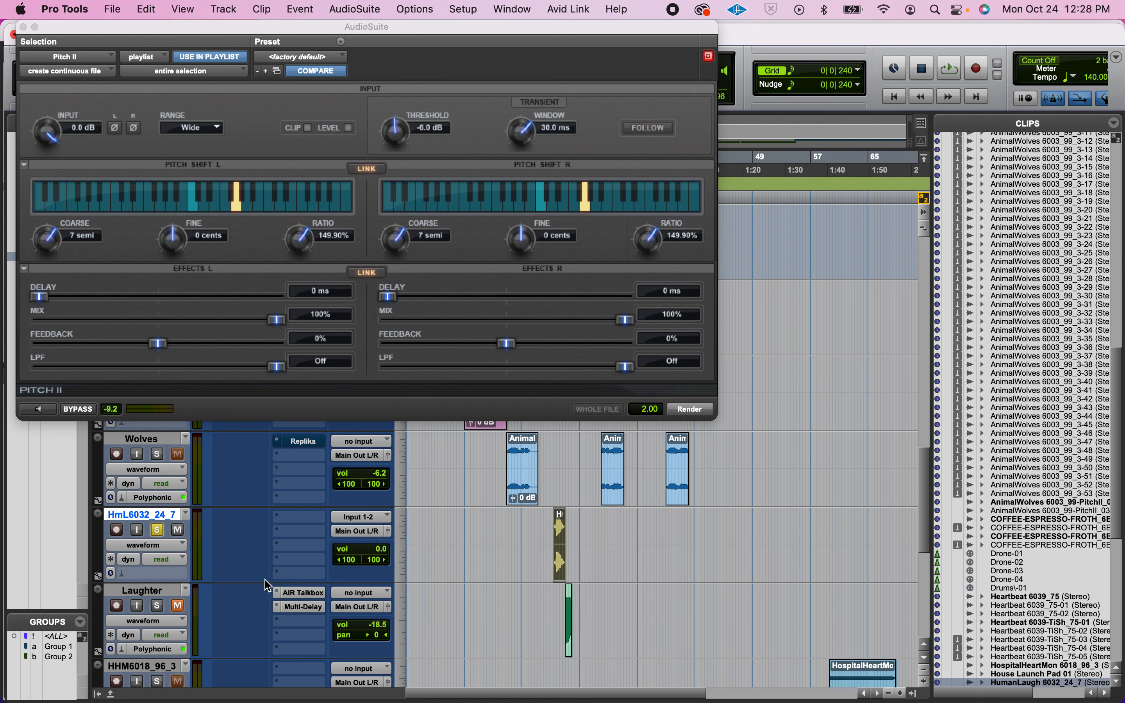
Enable Polyphonic Elastic Audio on the HmL6032_24_7 track and close the AudioSuite Pitch II window.
click(125, 577)
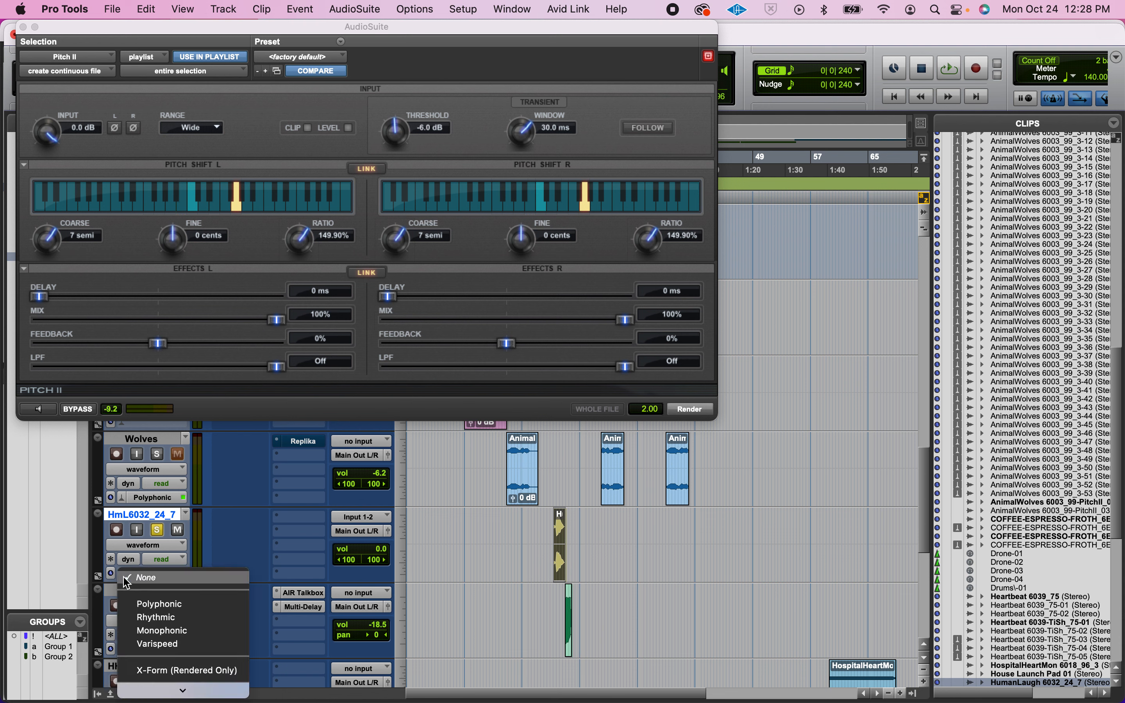
click(198, 605)
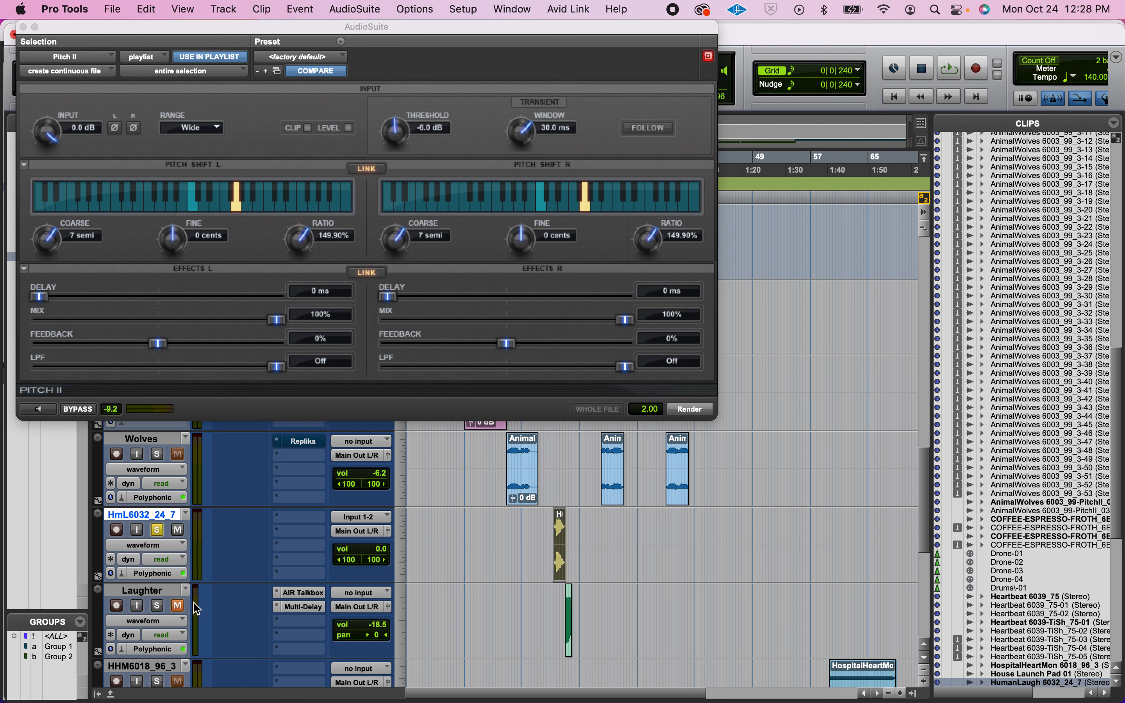
click(22, 27)
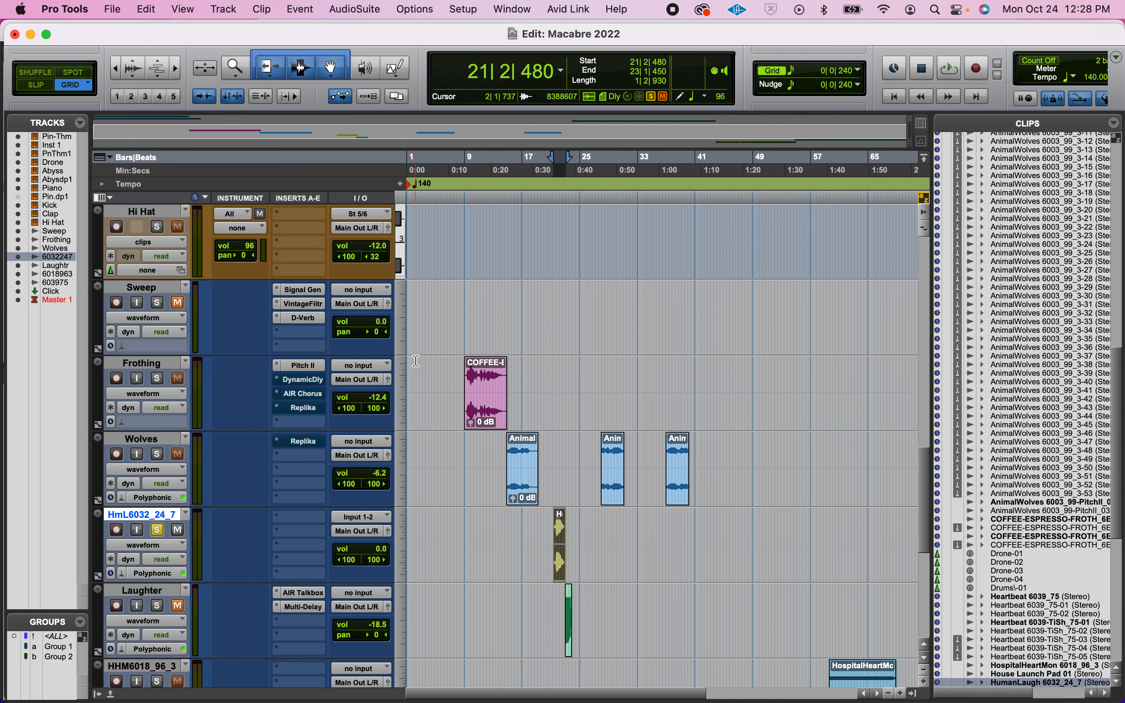
Open Elastic Properties for the HumanLaugh clip on the HmL6032_24_7 track.
key(t)
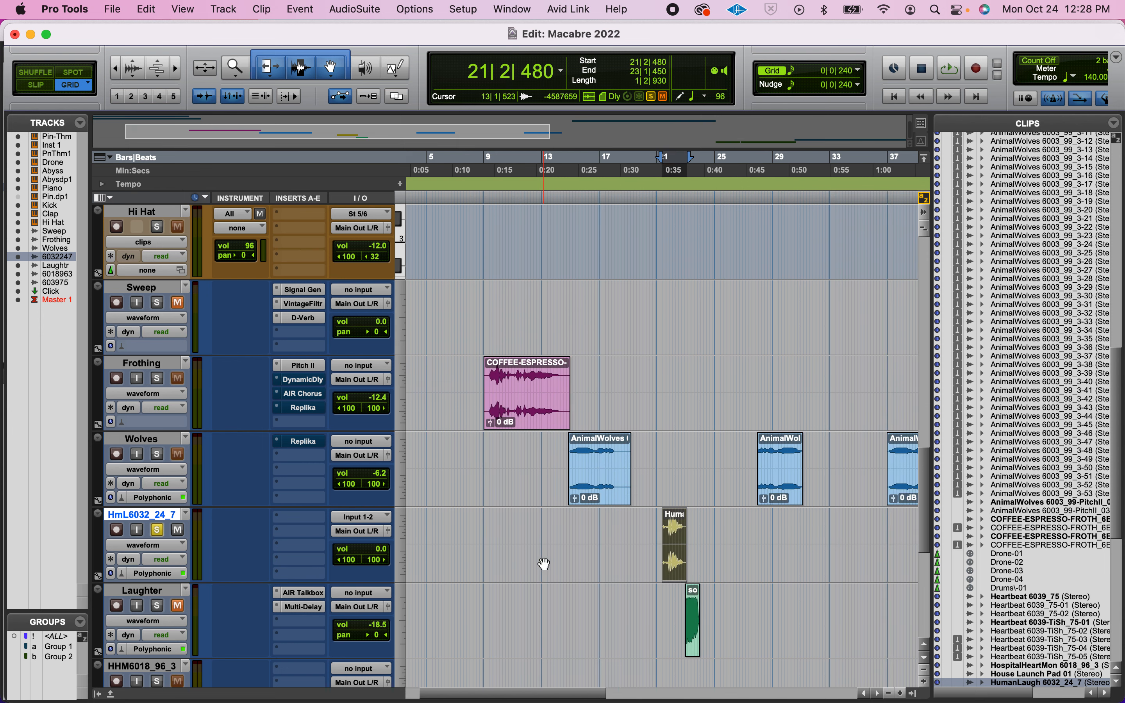
key(t)
click(518, 484)
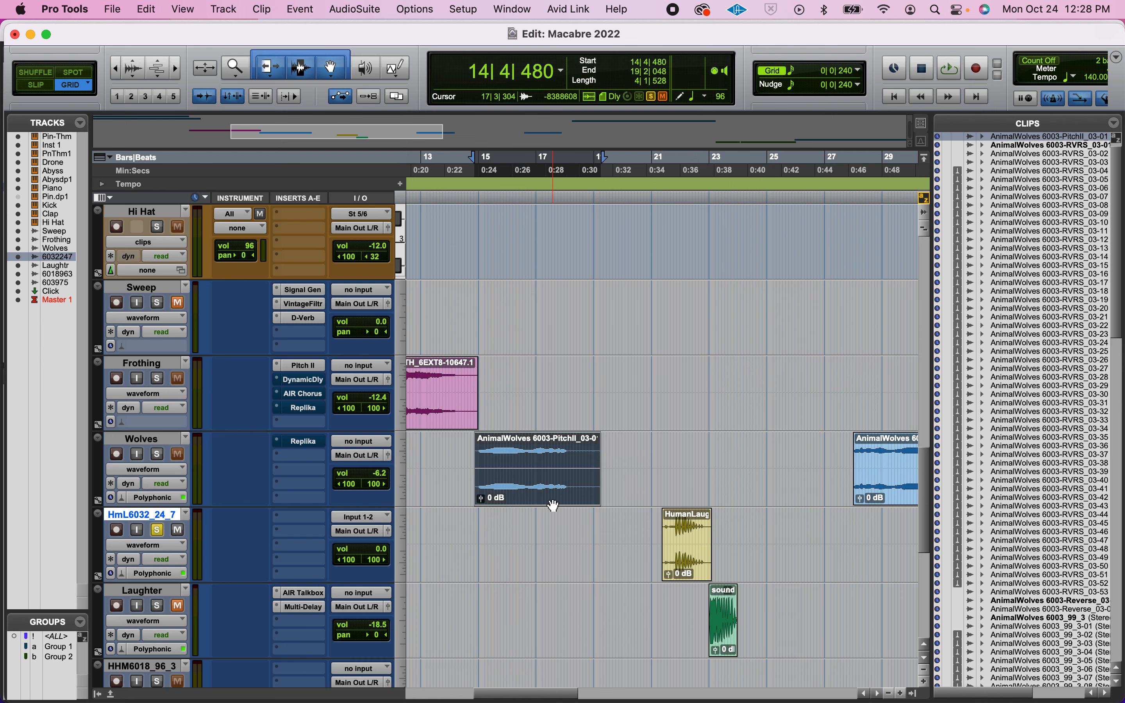
click(692, 576)
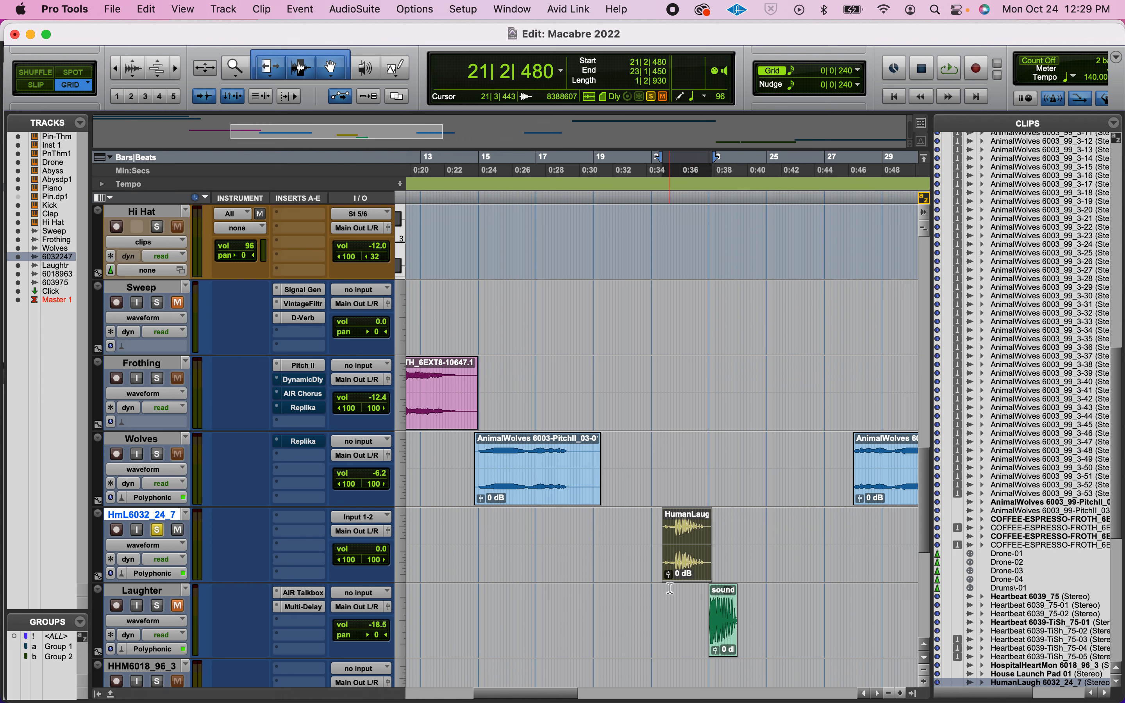
click(259, 8)
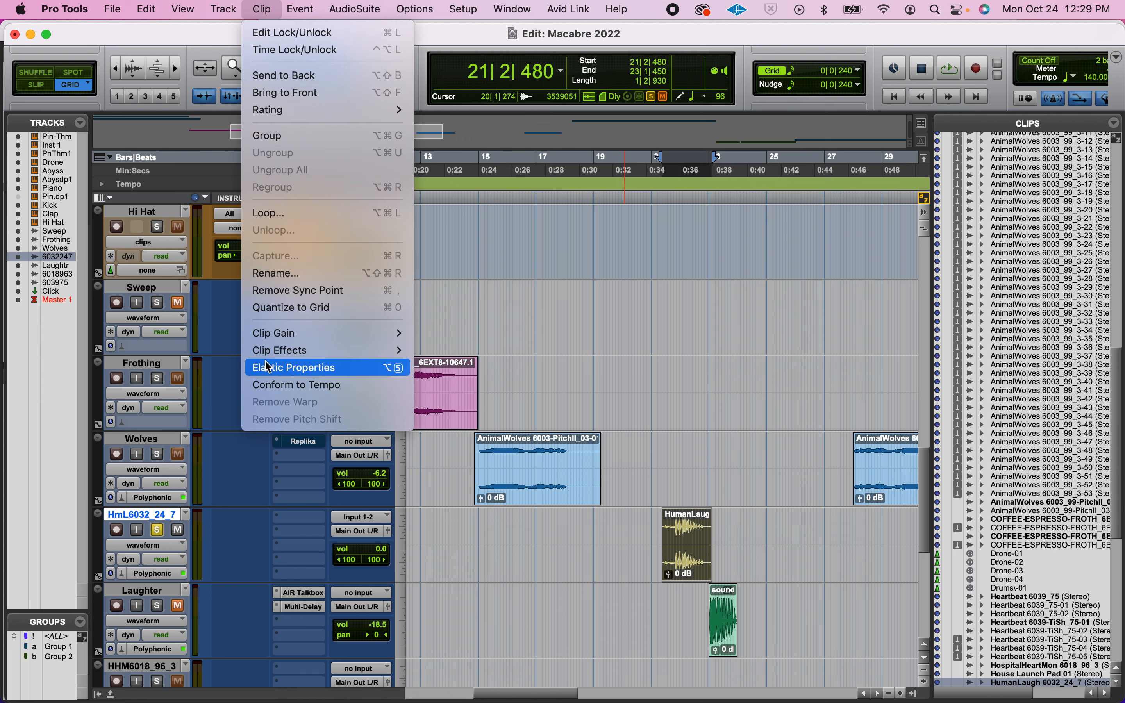
click(284, 368)
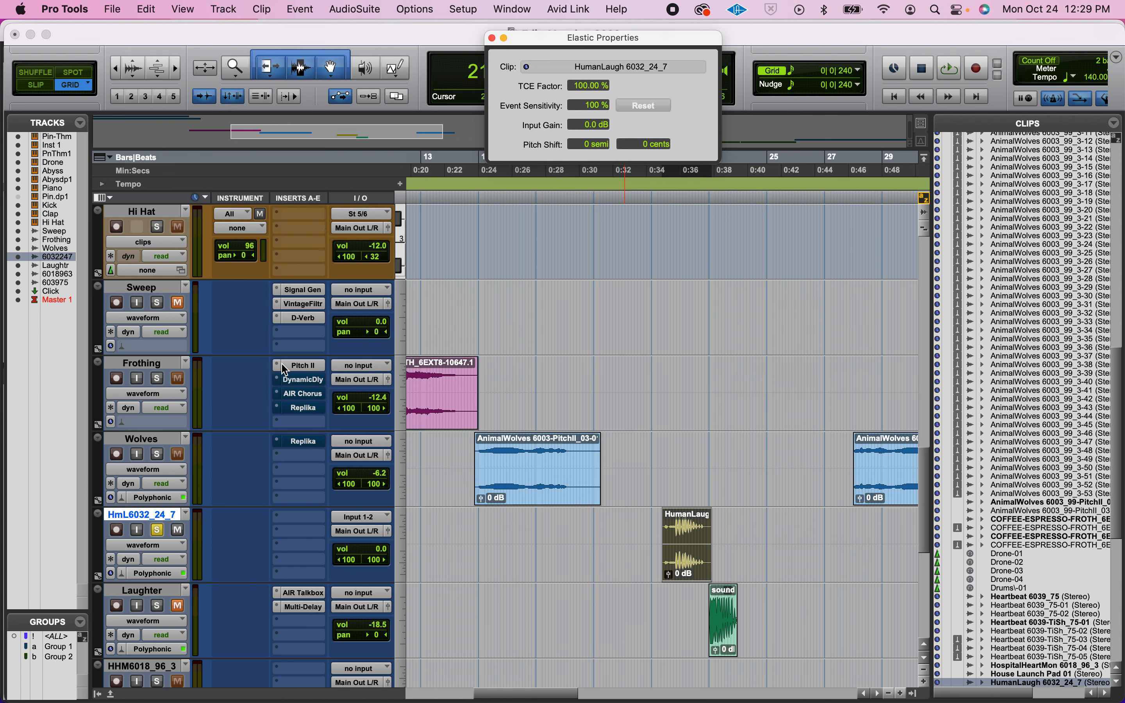
click(617, 562)
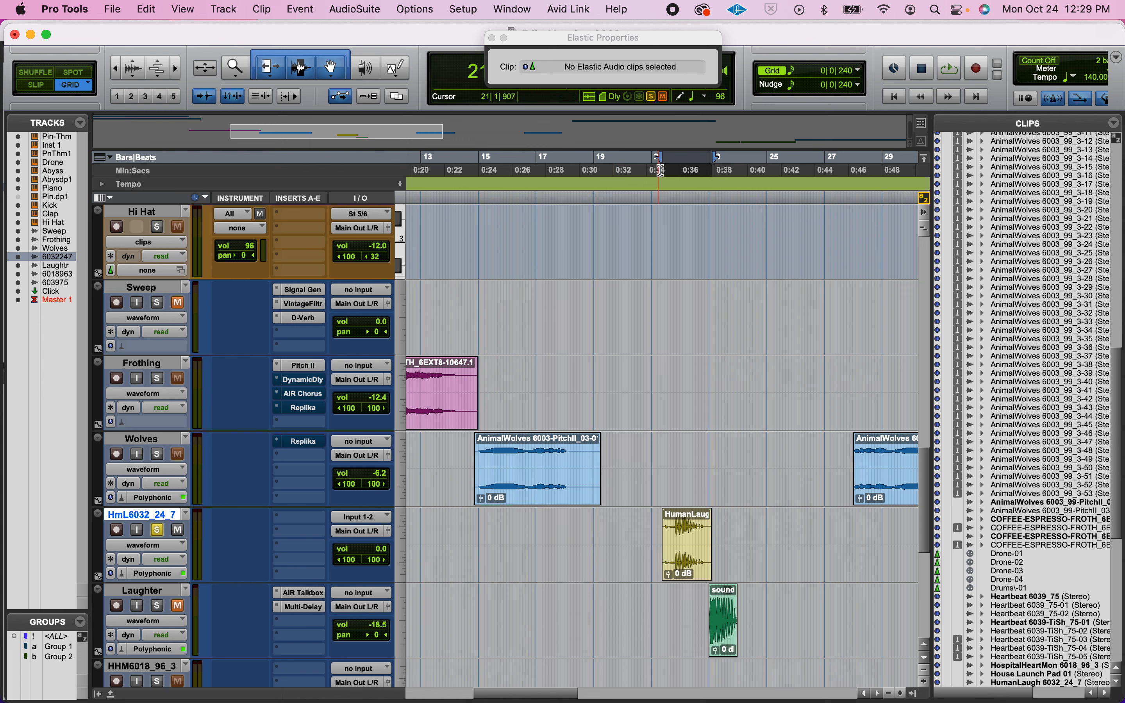
click(683, 576)
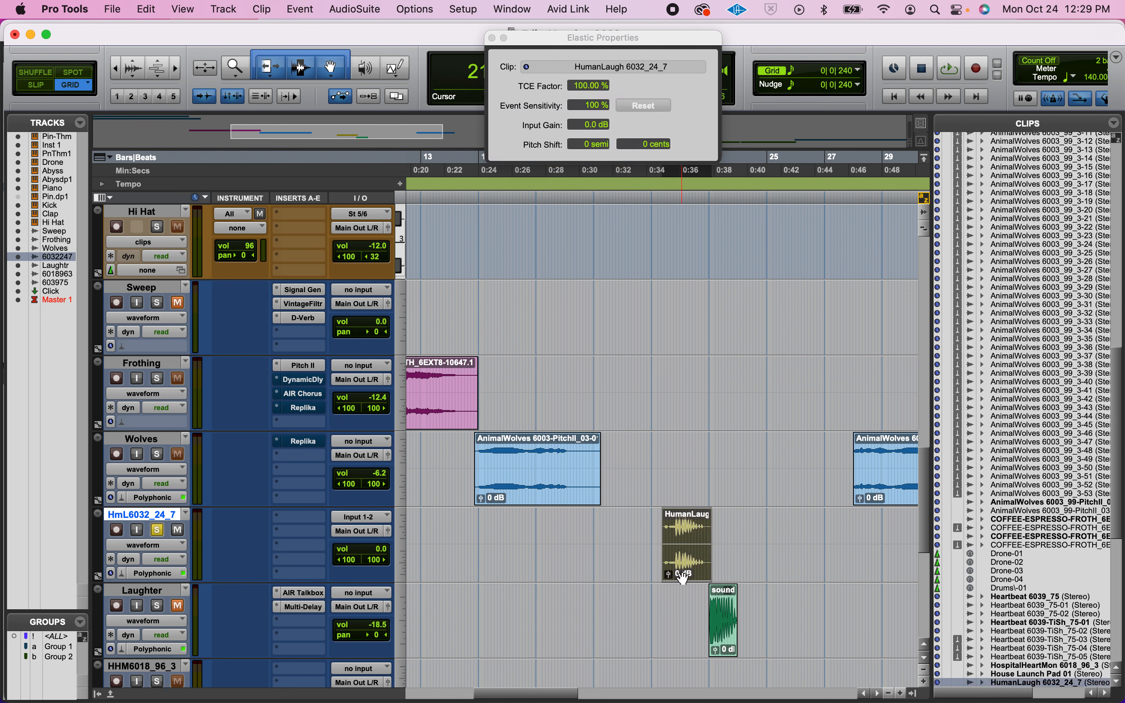
Set the HumanLaugh clip's elastic pitch shift to -10 semitones and play the clip.
click(584, 147)
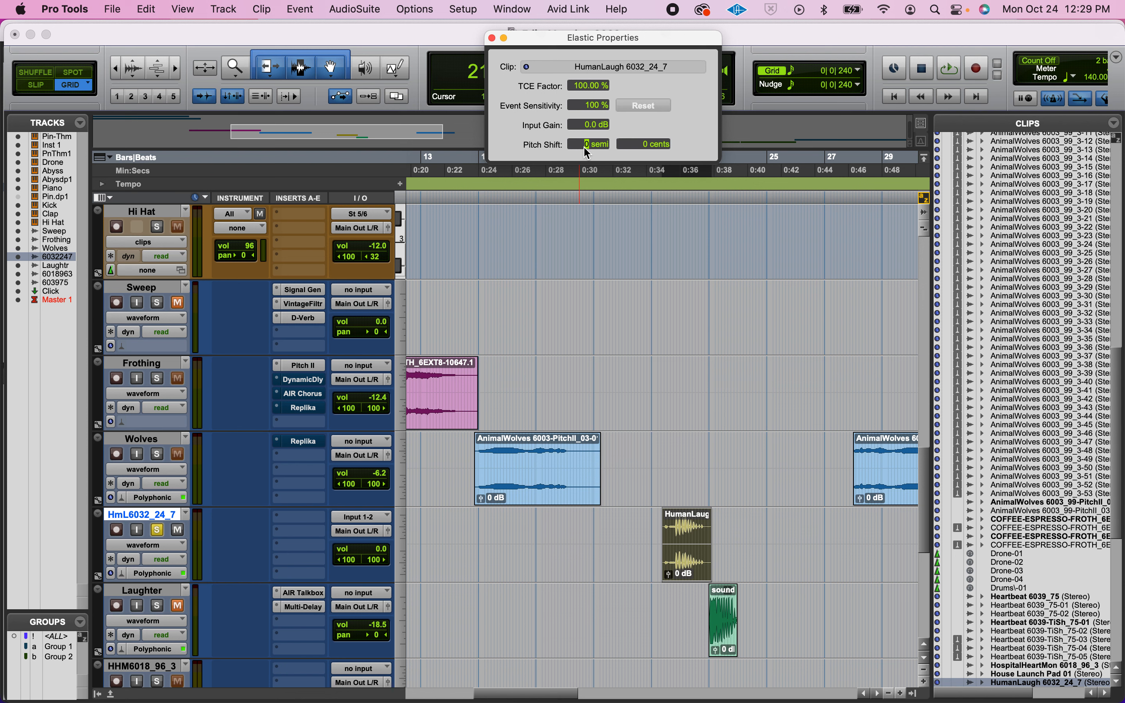
text(-1)
key(Return)
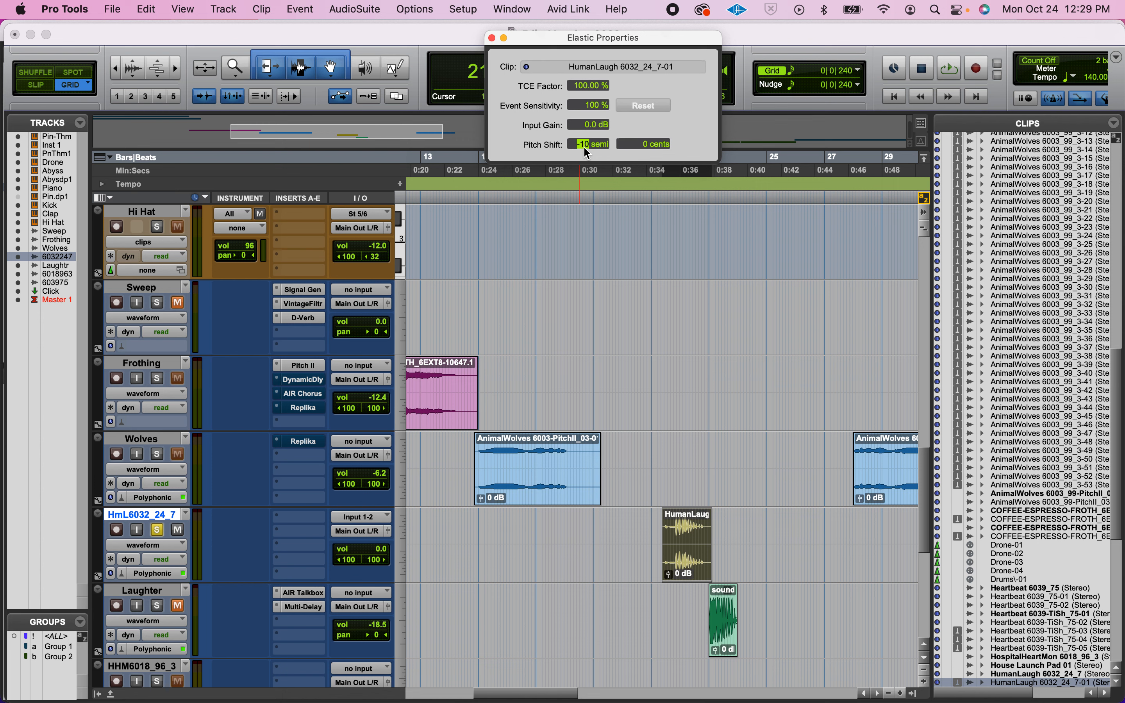
key(space)
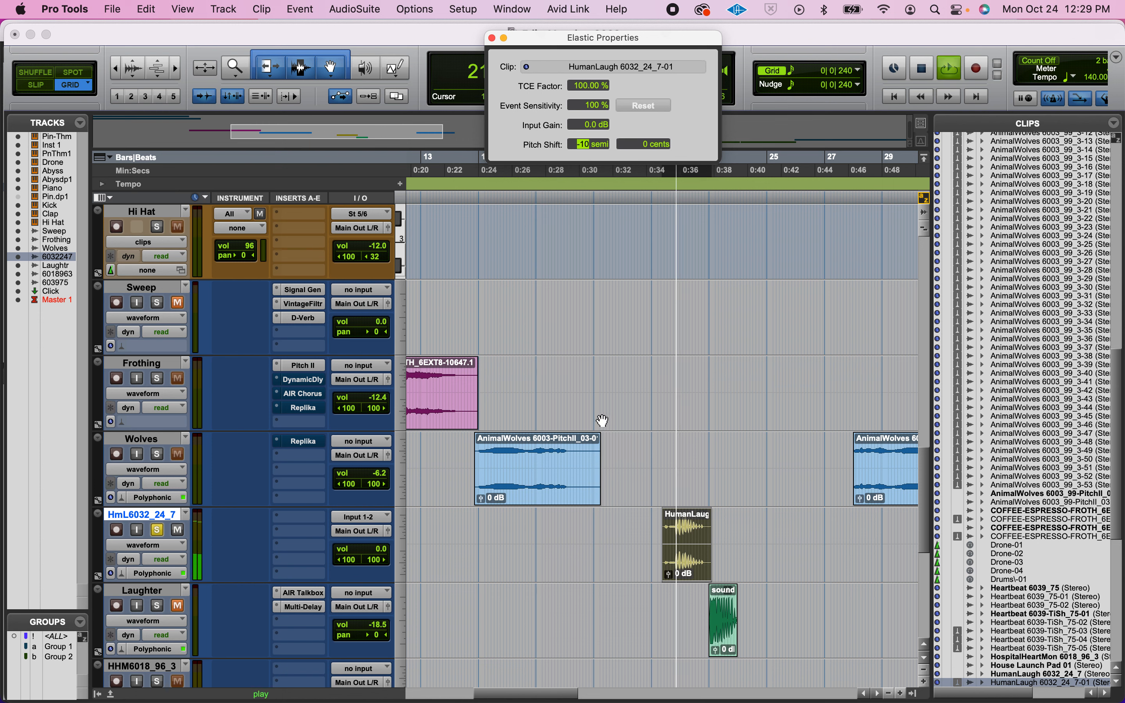
key(space)
Try elastic pitch shifts of -12 and -19 semitones on the HumanLaugh clip, playing it at -19.
text(-12)
key(Return)
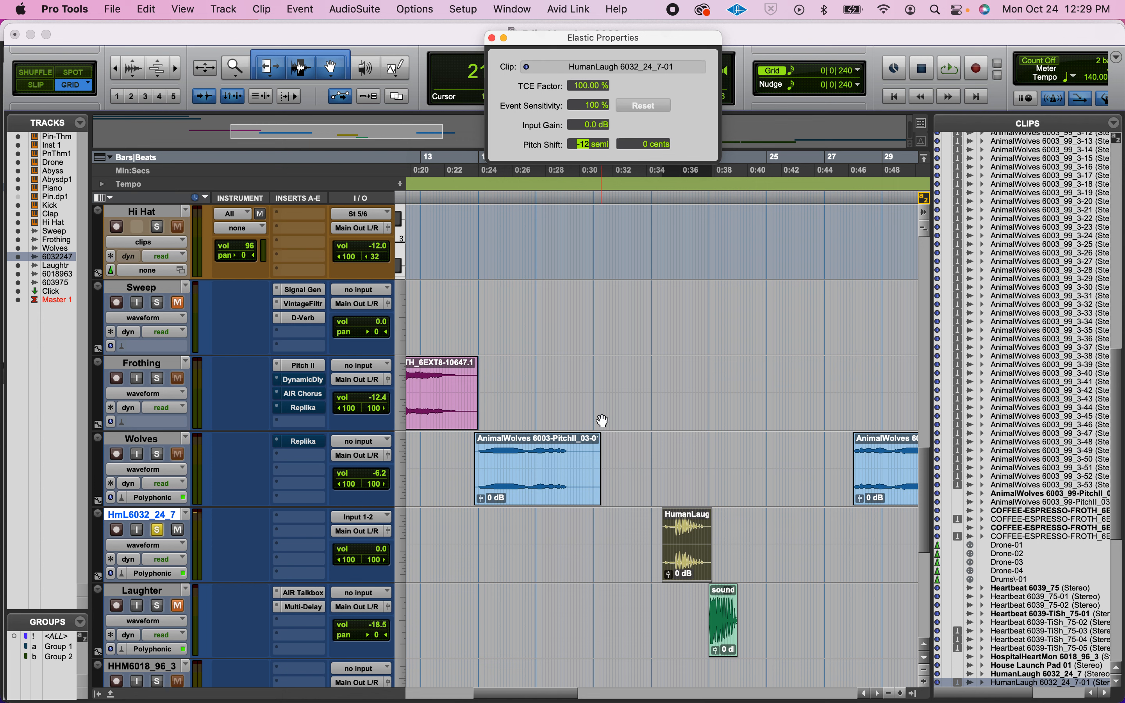
text(-19)
key(Return)
key(space)
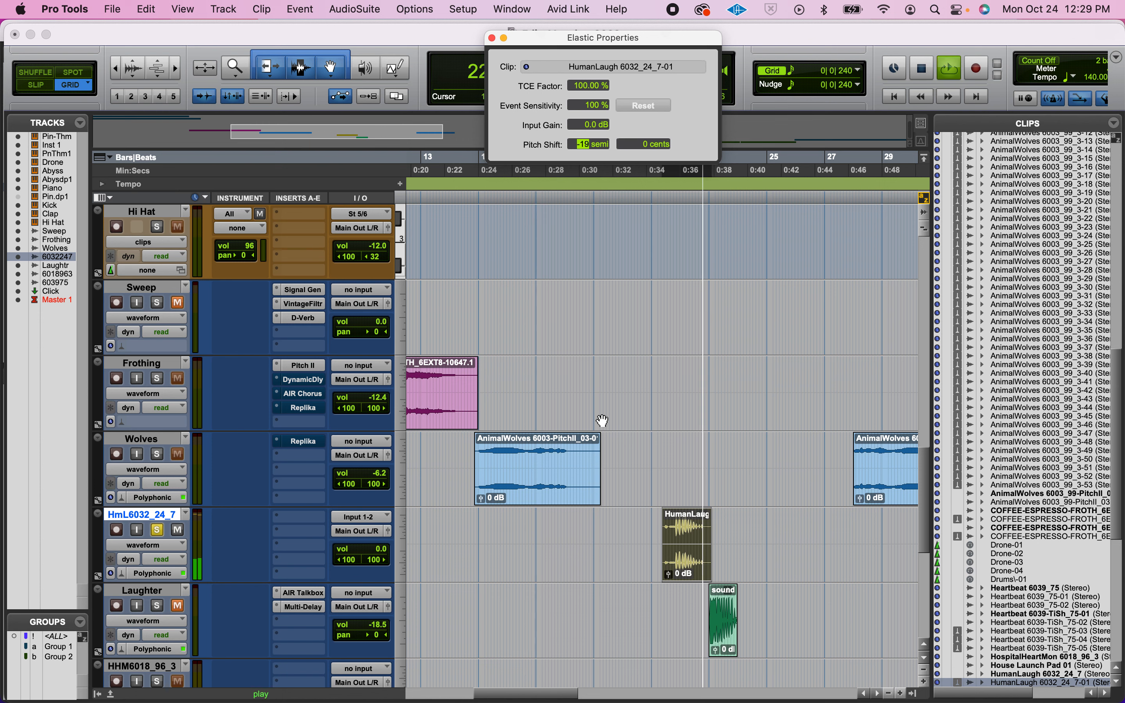
key(space)
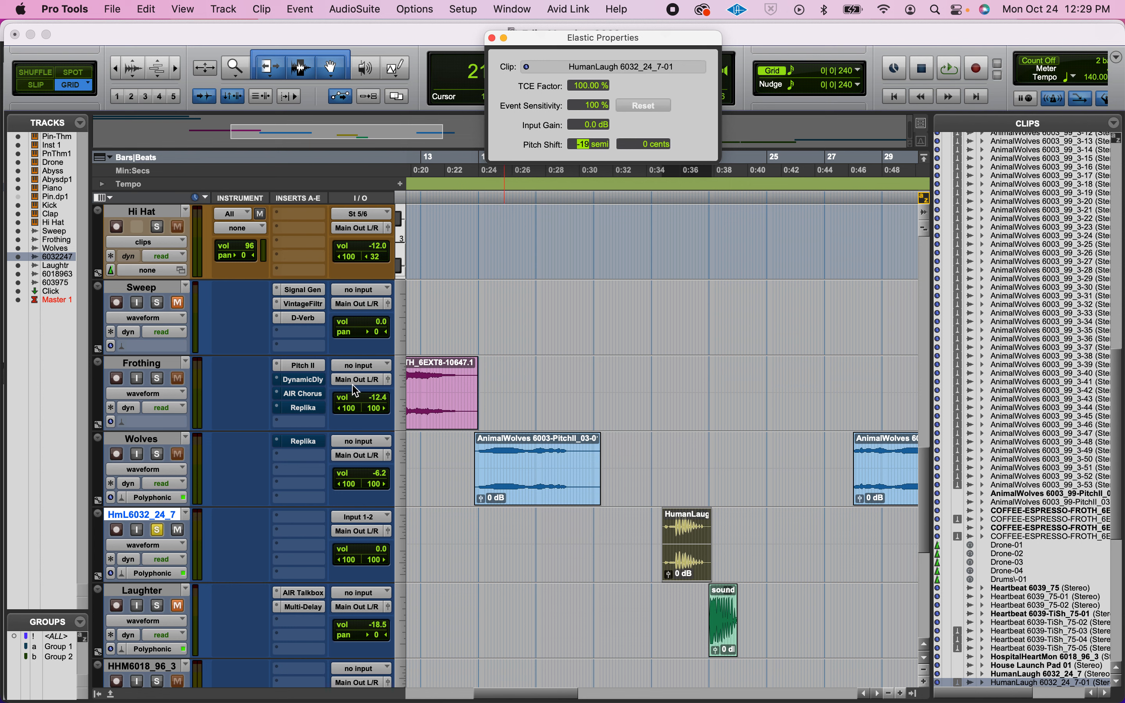
Select the rendered first wolves clip to view its elastic properties.
click(545, 494)
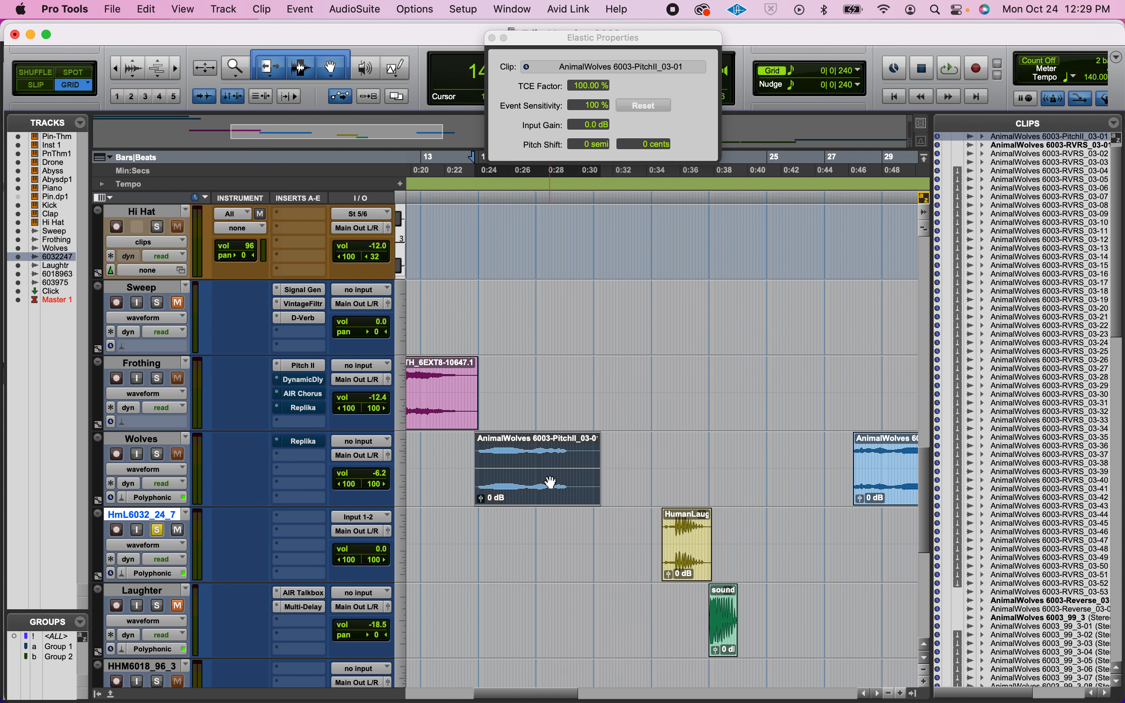
scroll(550, 483, left, 2)
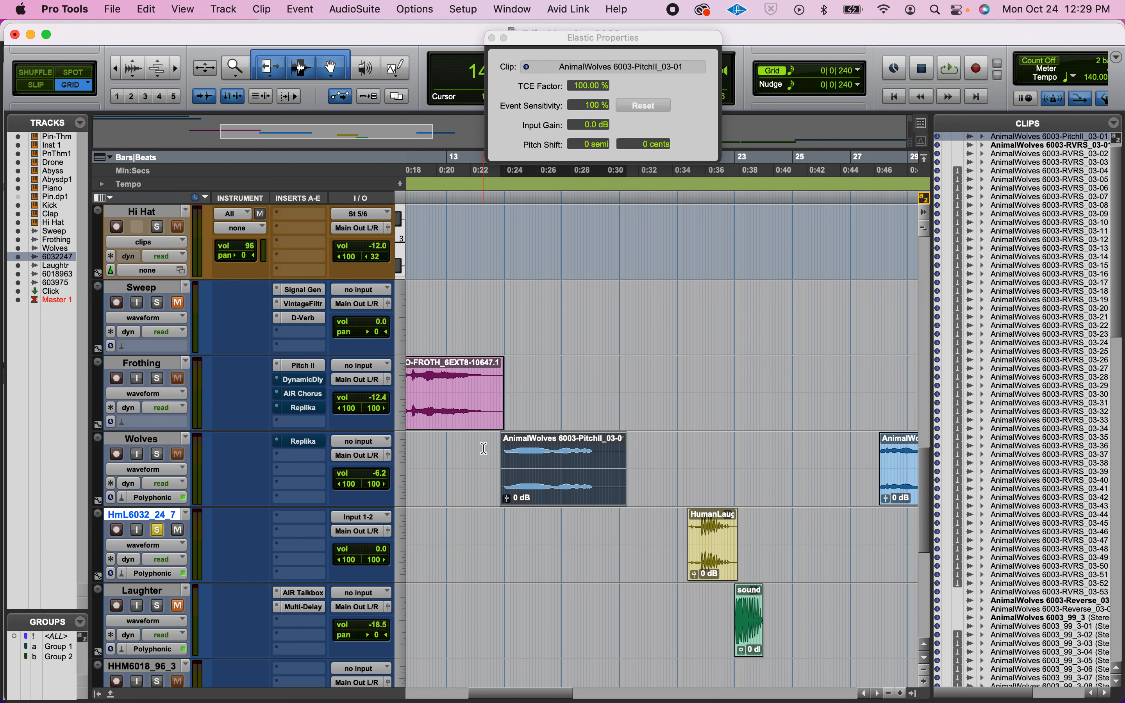
key(r)
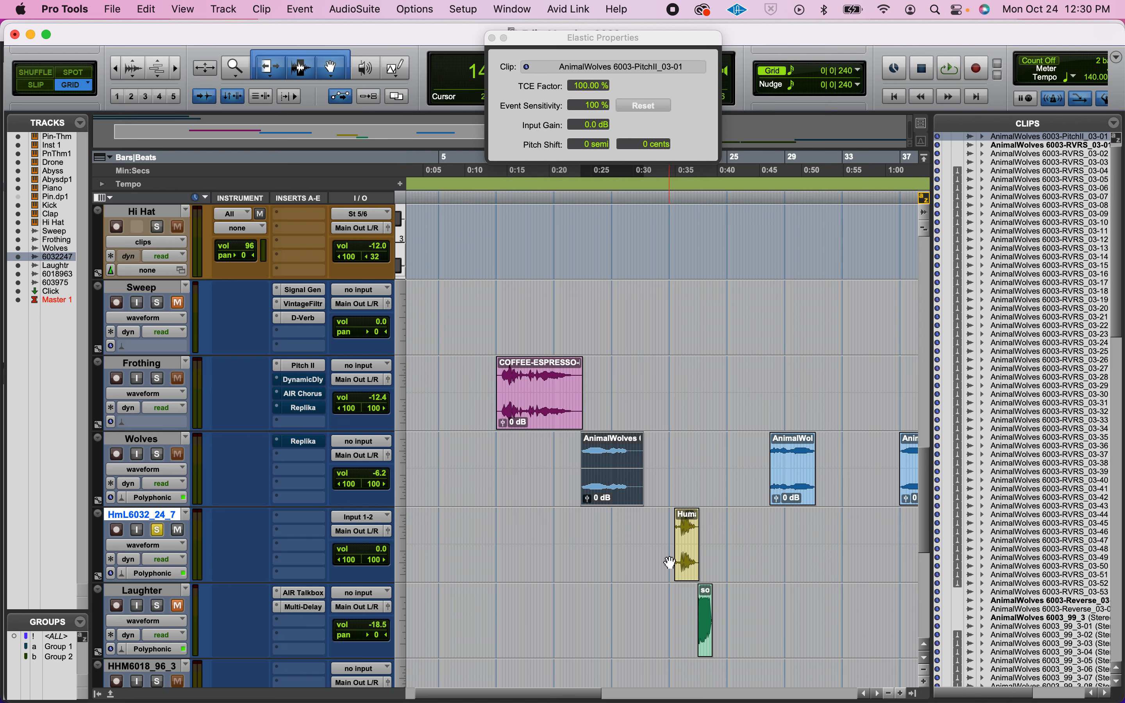
Reselect the HumanLaugh clip, set its elastic pitch shift to +10 semitones and play it.
click(687, 564)
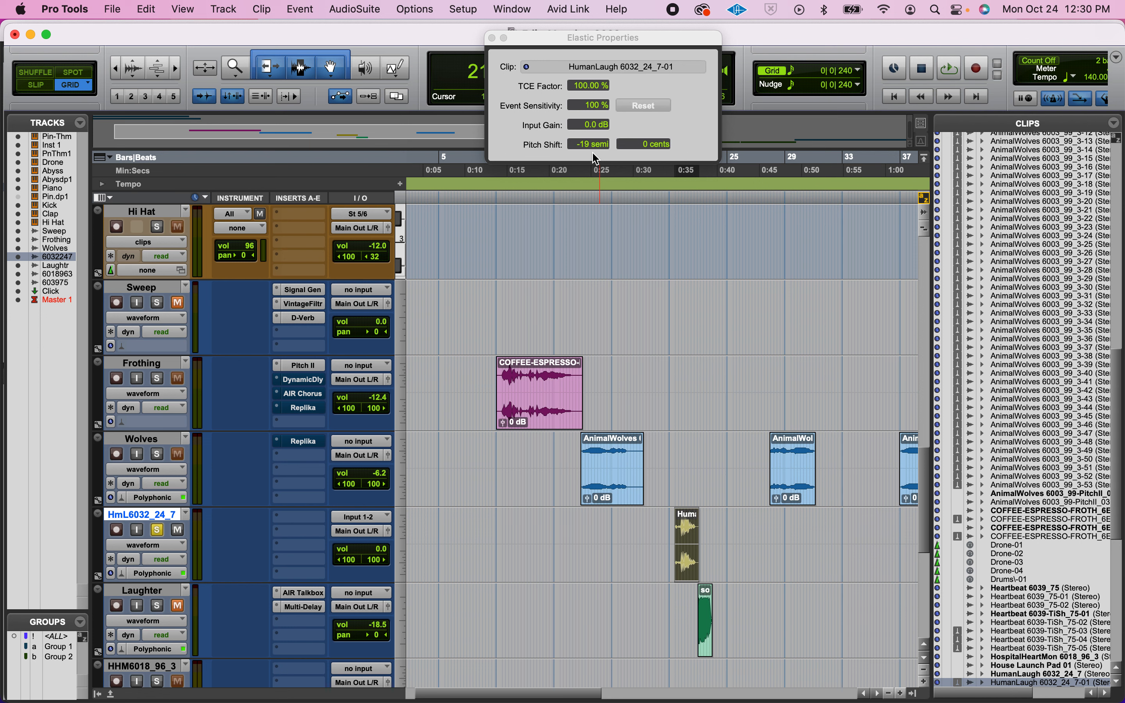
key(Tab)
click(682, 560)
click(585, 146)
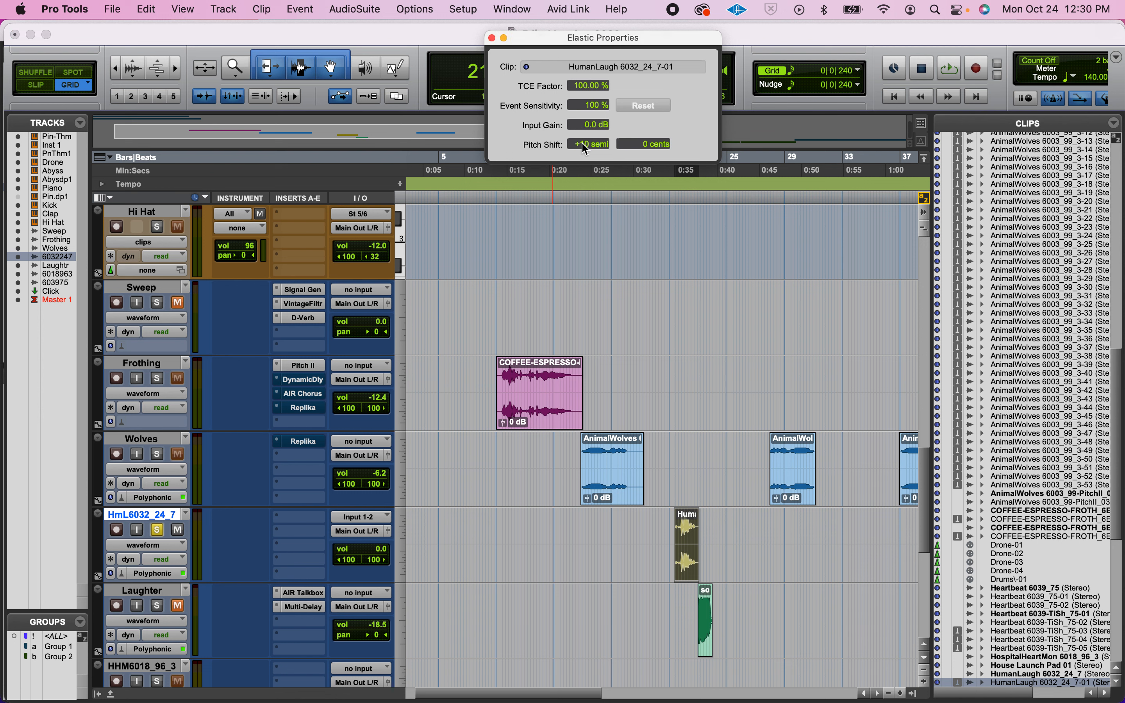
key(space)
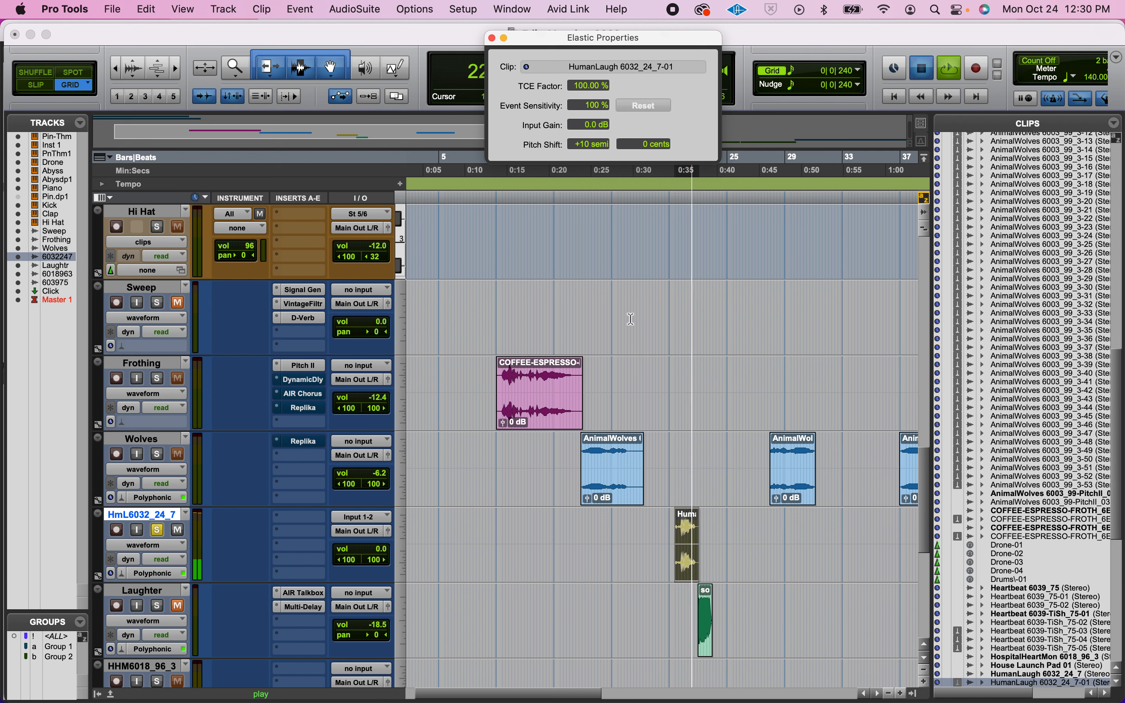
key(space)
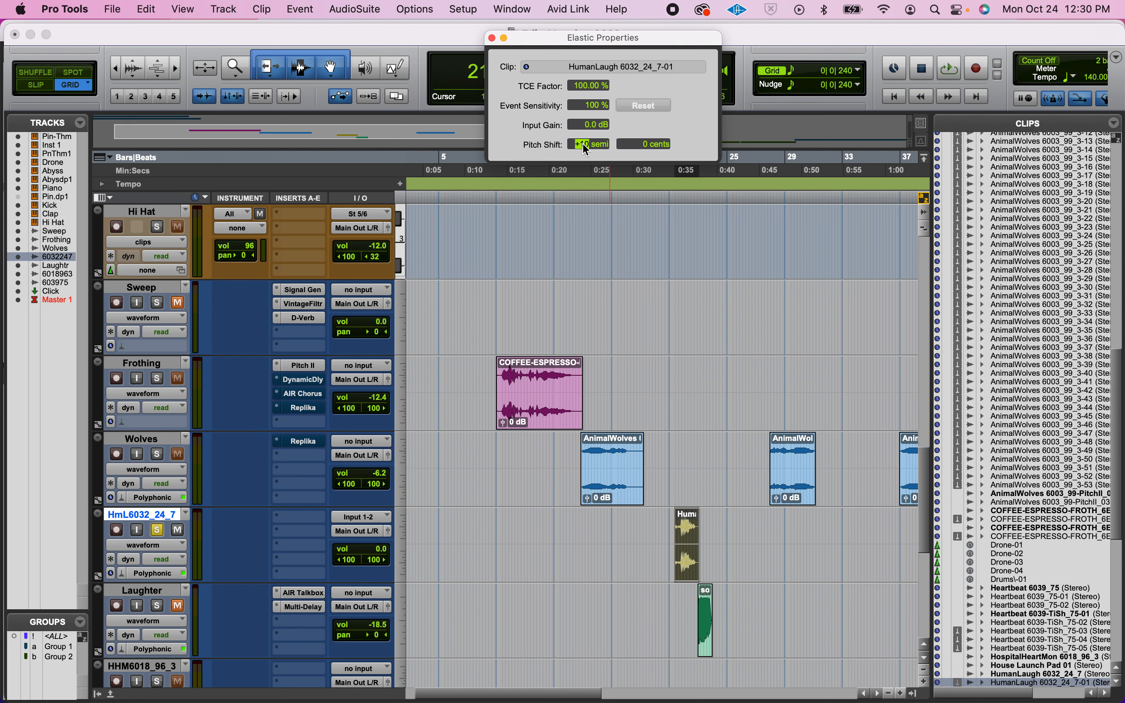
Lower the HumanLaugh clip's elastic pitch shift in stages to -15 semitones, playing it along the way, and deselect the clip.
key(Down)
key(space)
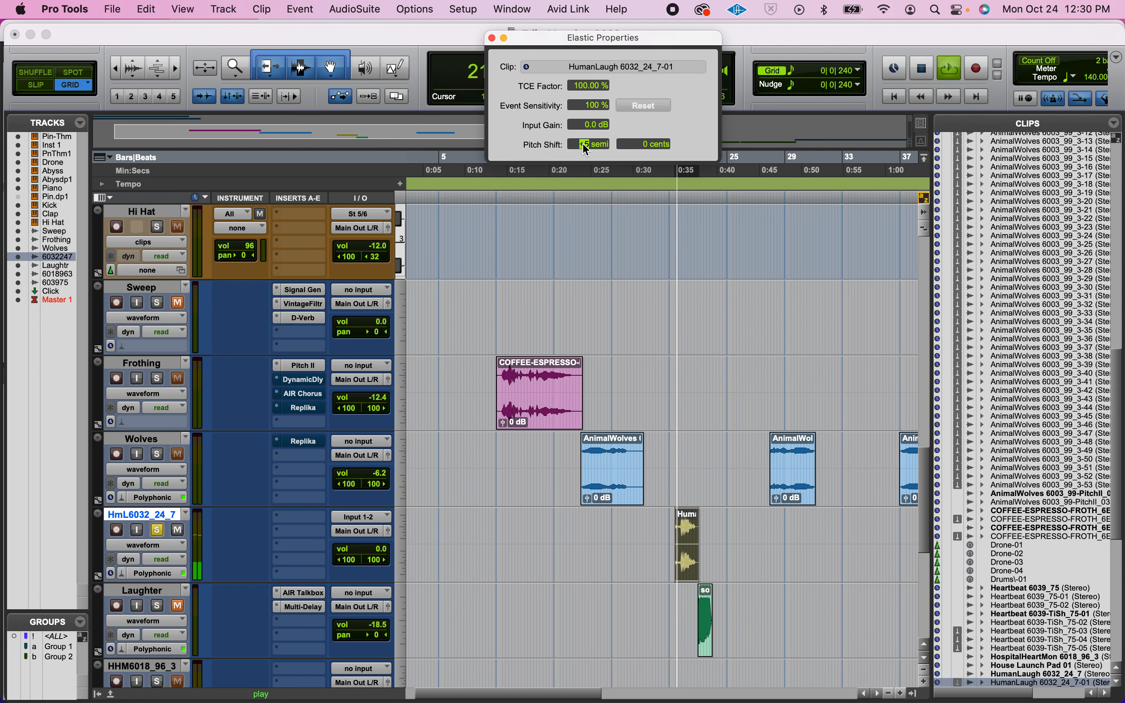
key(space)
key(Down)
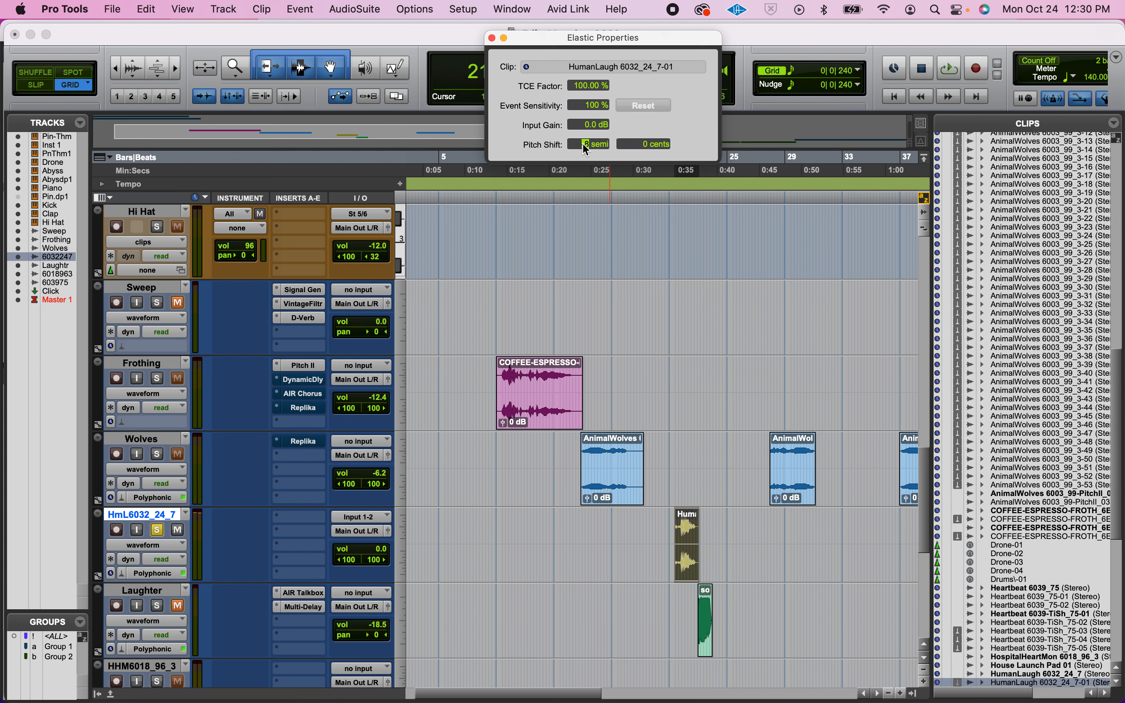
key(Down)
key(space)
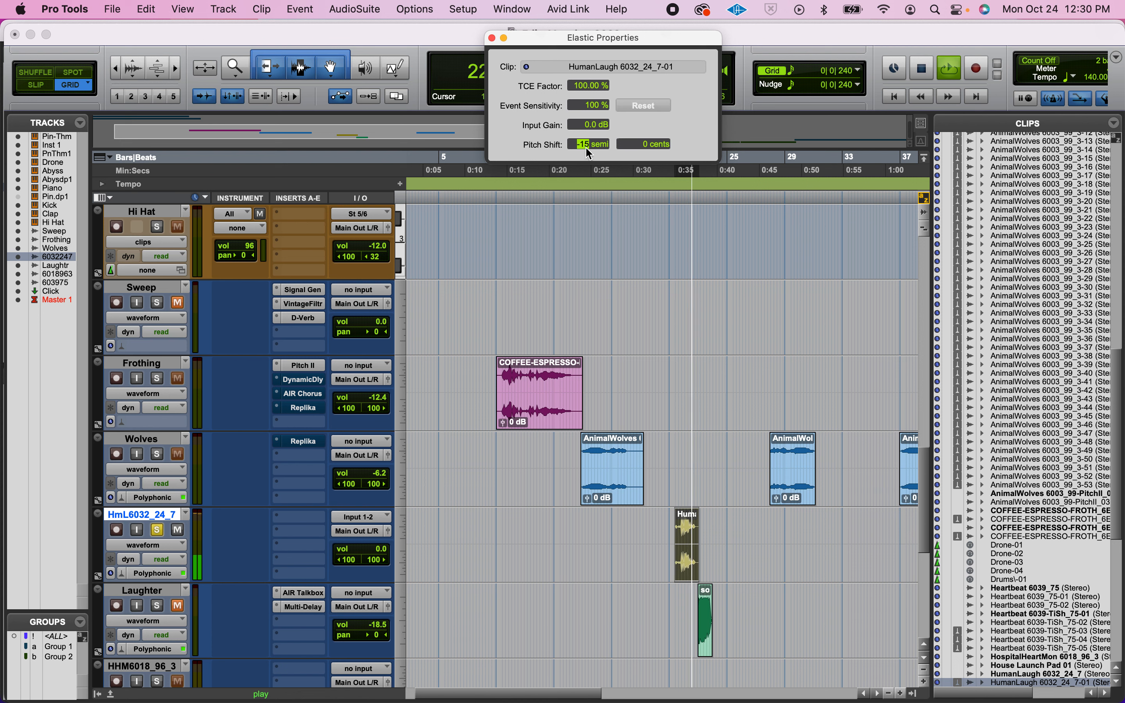
key(space)
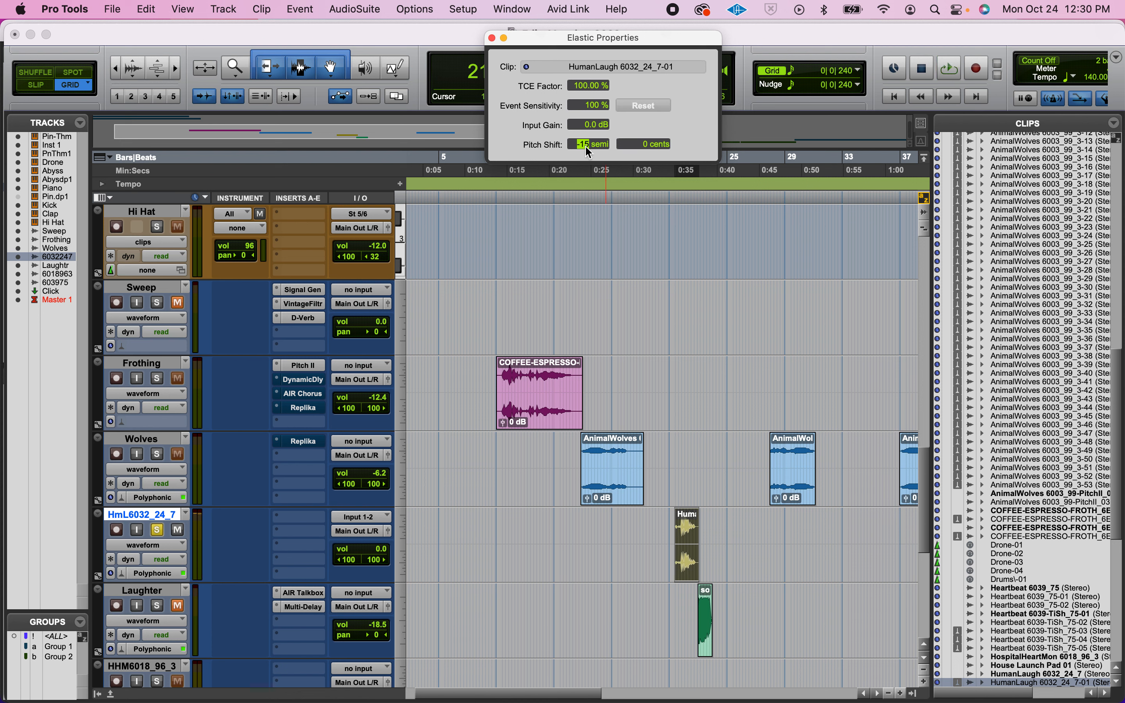
click(710, 528)
click(710, 527)
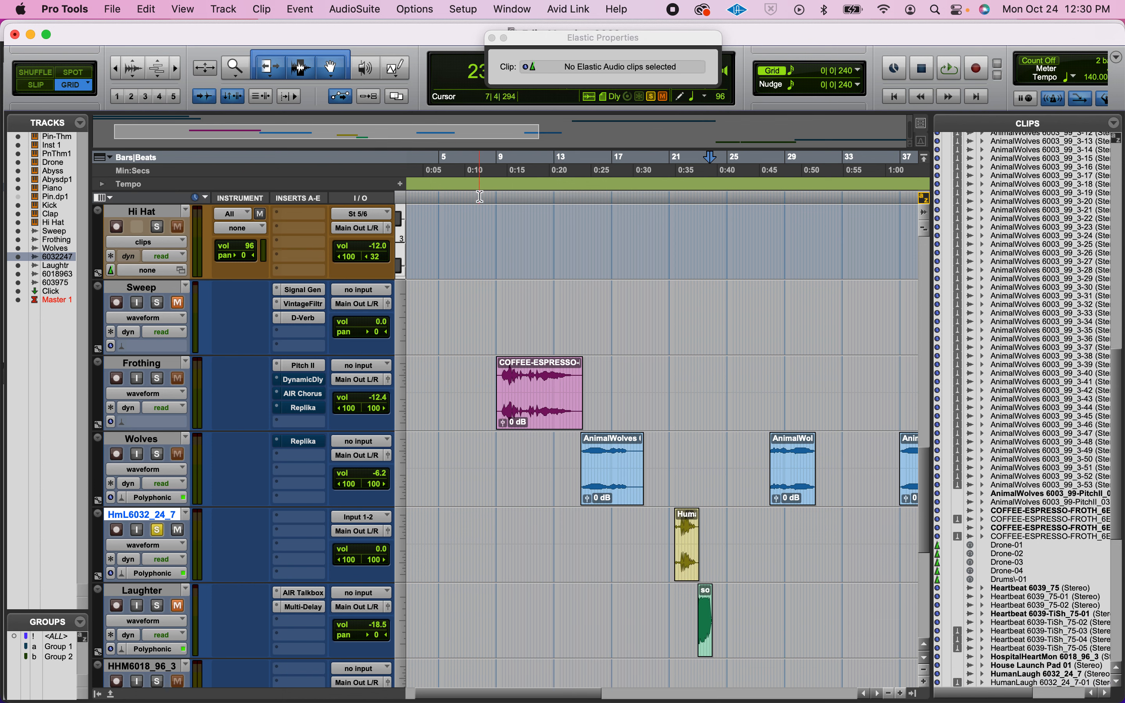